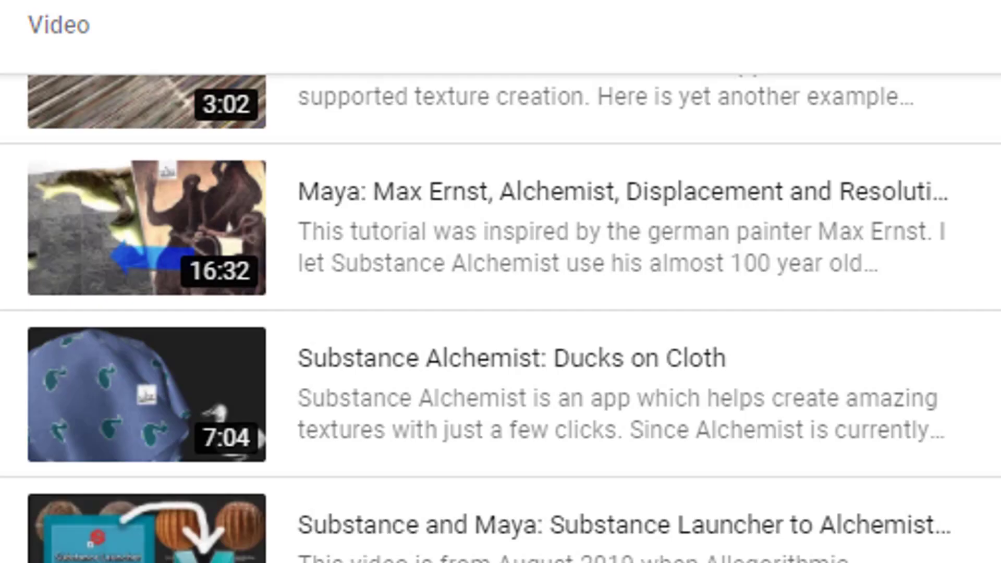
# Scroll through the channel's list of Substance Alchemist and Maya tutorial videos.
pyautogui.scroll(-3, 500, 317)
pyautogui.scroll(-3, 501, 317)
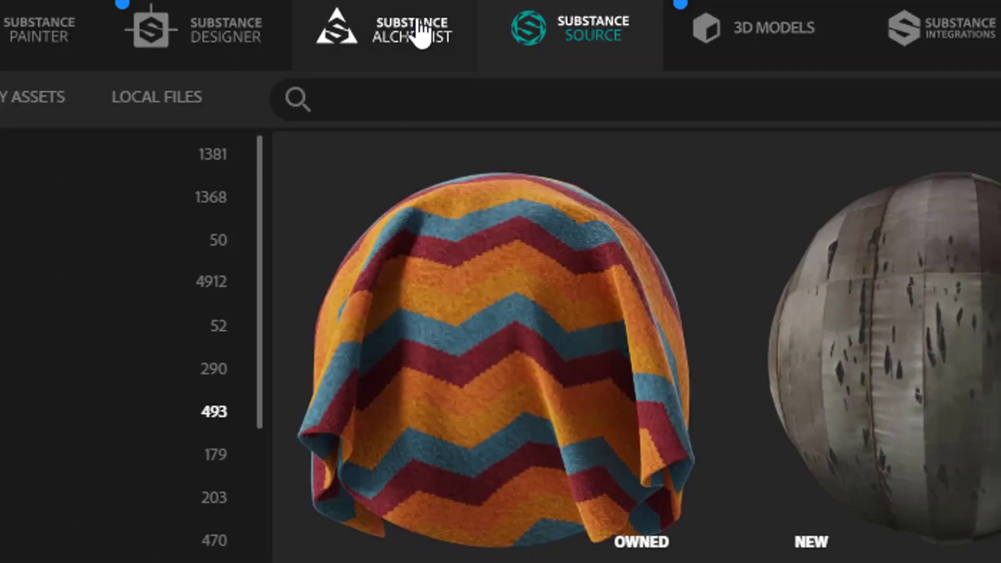
# Preview the Cartagena Mochila Fabric material, then minimize the Substance window to reveal Maya.
pyautogui.moveTo(539, 400)
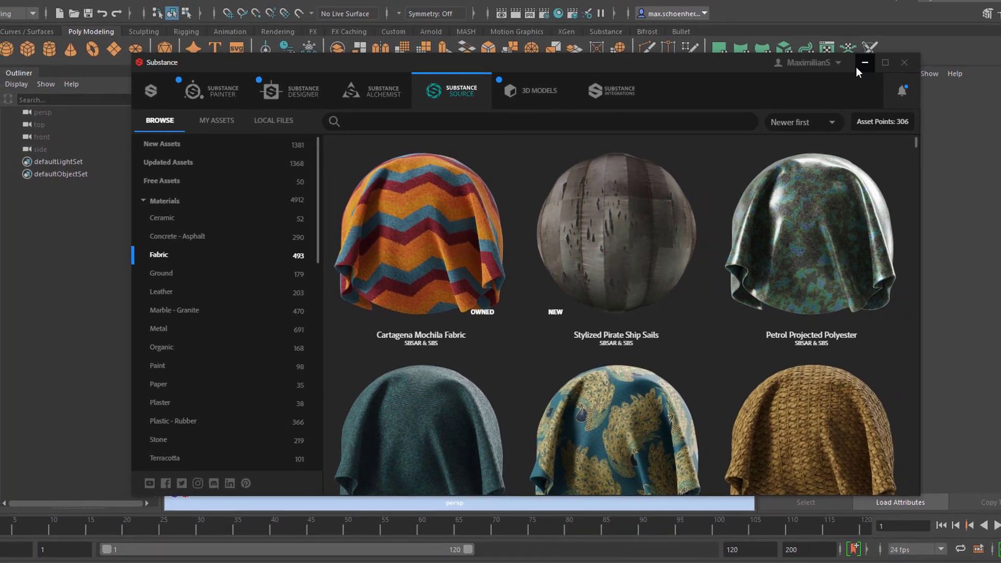
pyautogui.click(863, 63)
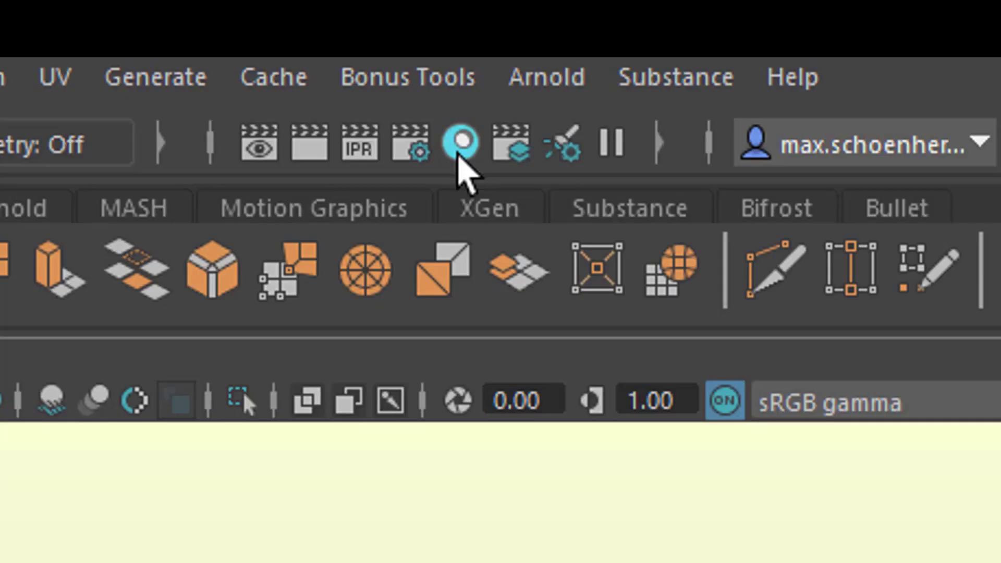
# In Hypershade, create a substanceNode [Texture] and place substanceNode1 beside place2dTexture1.
pyautogui.click(543, 29)
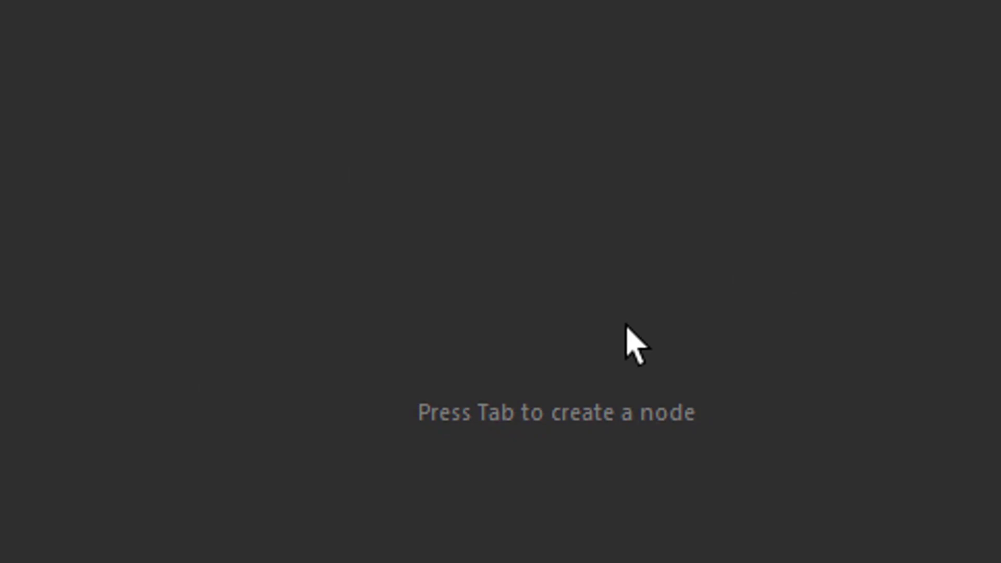
pyautogui.press('Tab')
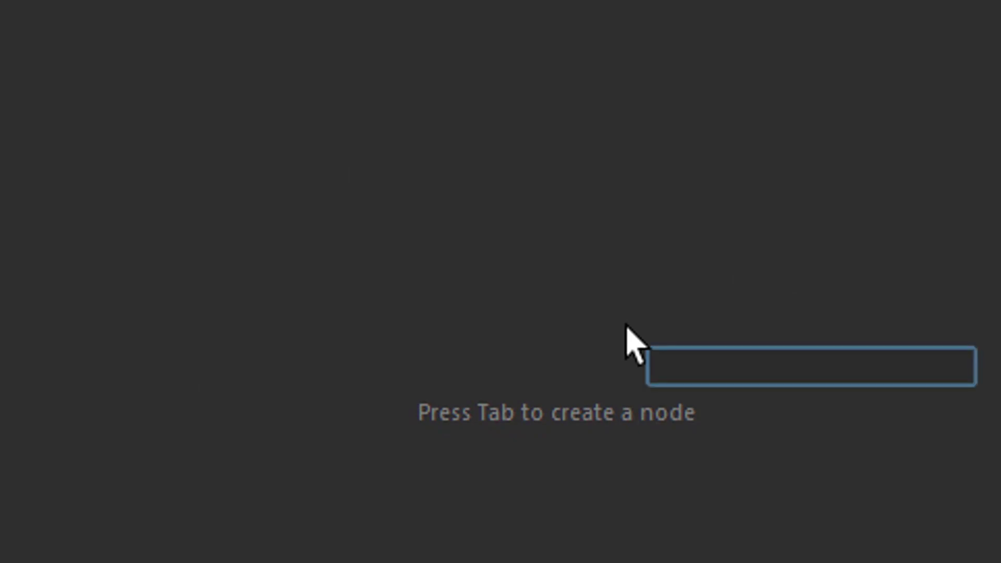
pyautogui.write('substan')
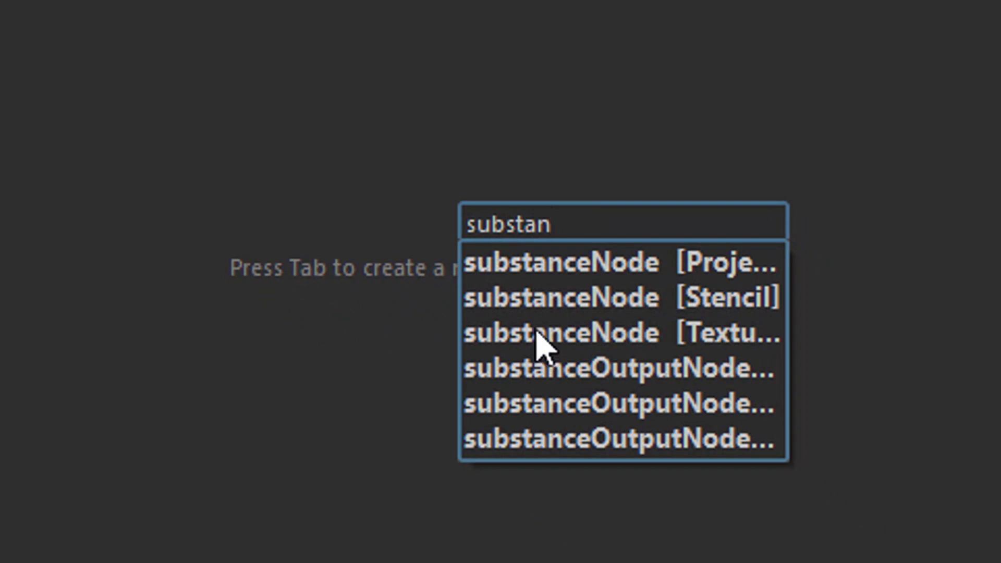
pyautogui.click(737, 348)
pyautogui.moveTo(542, 237); pyautogui.dragTo(3, 102)
pyautogui.moveTo(984, 268); pyautogui.dragTo(484, 74)
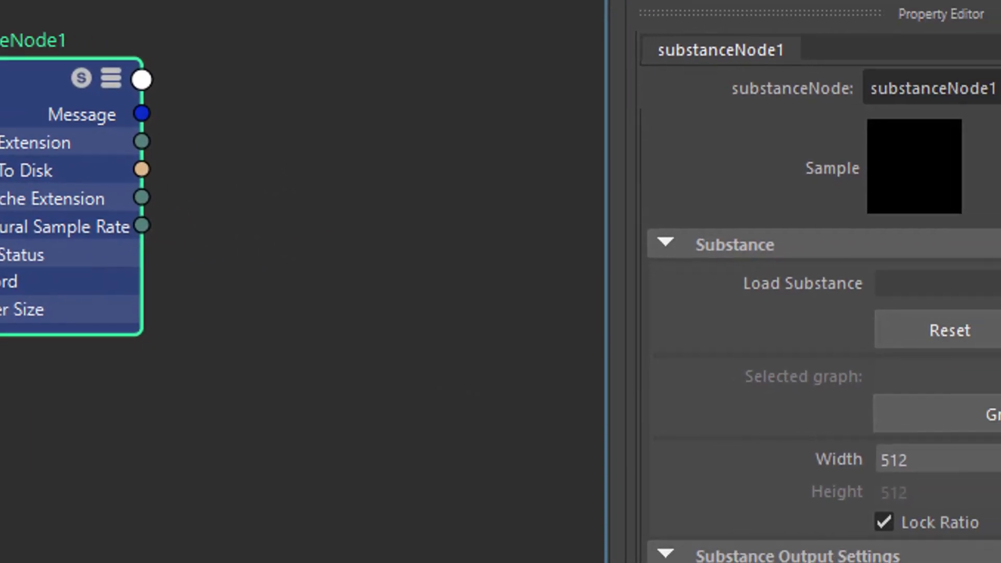
# Load cartagena_mochila_fabric.sbsar into substanceNode1 and set its texture width to 1024.
pyautogui.scroll(-5, 990, 264)
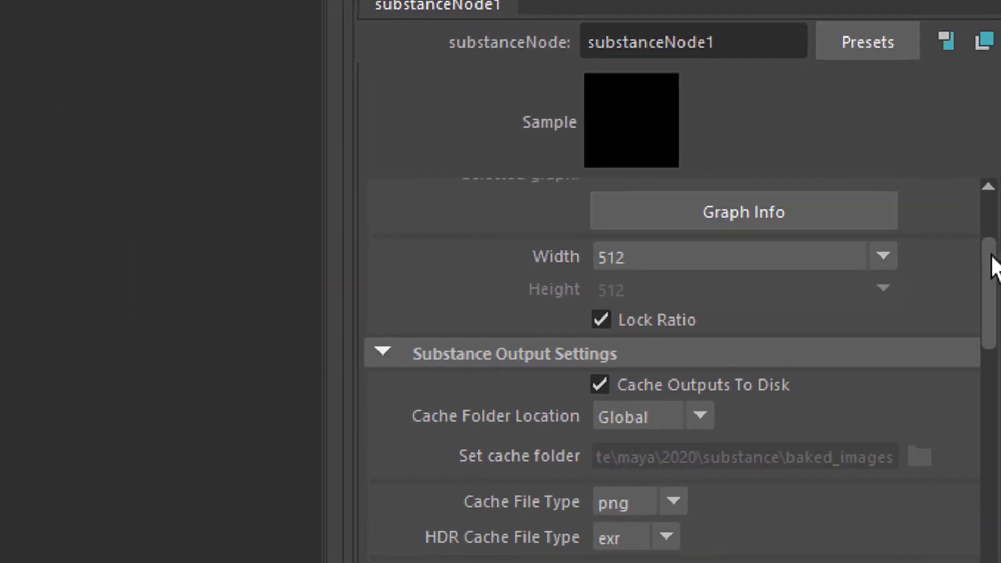
pyautogui.scroll(5, 992, 245)
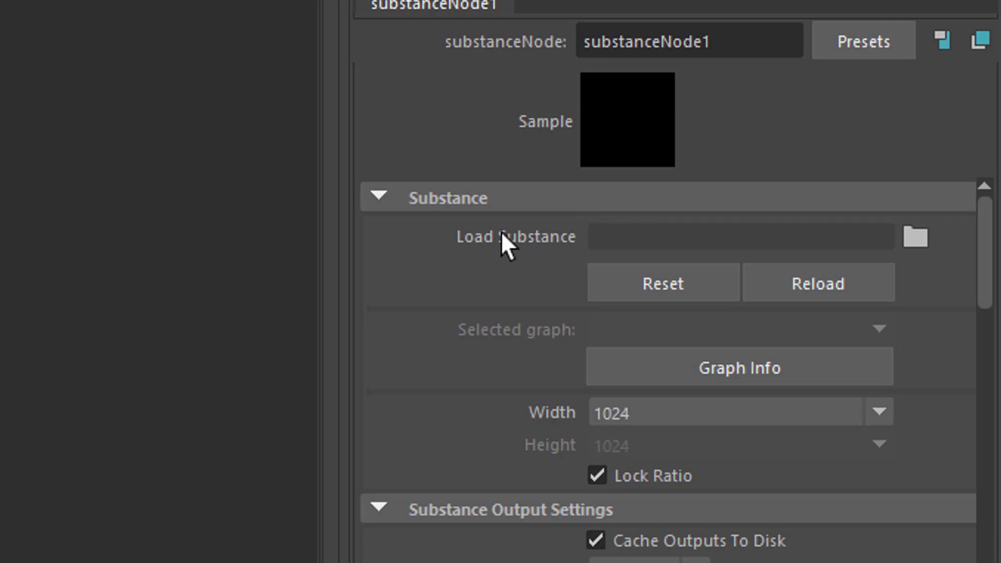
pyautogui.click(915, 237)
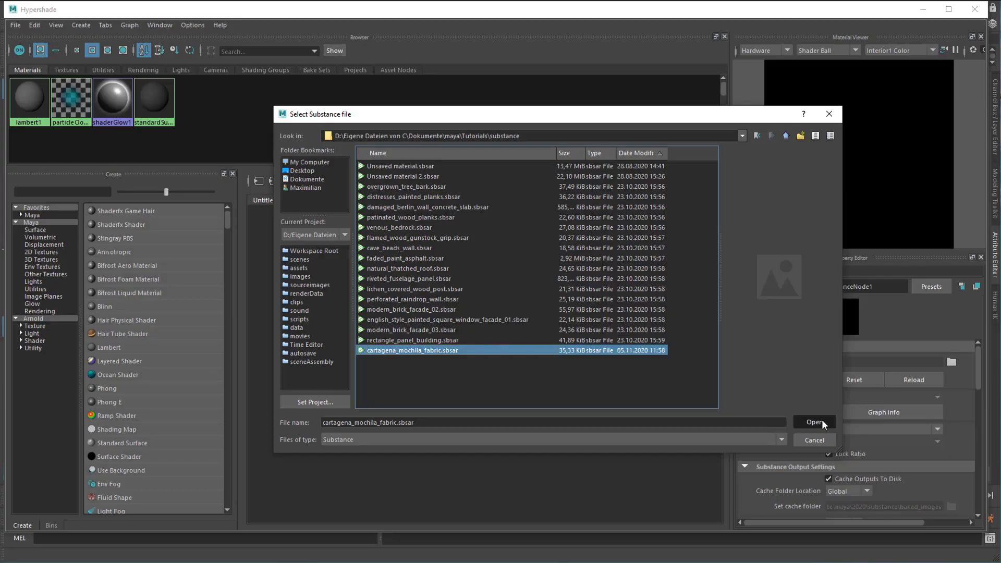
pyautogui.click(821, 419)
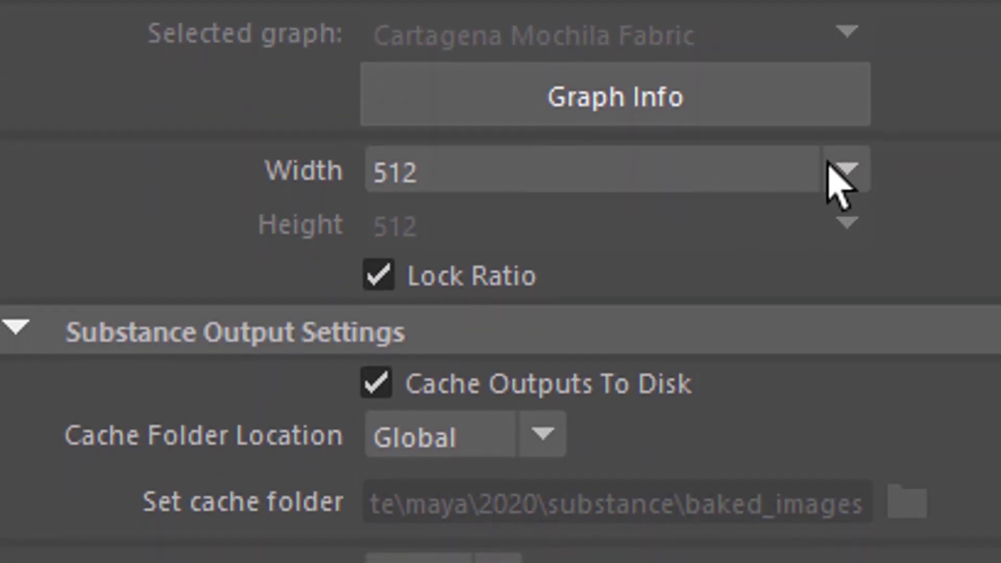
pyautogui.click(845, 183)
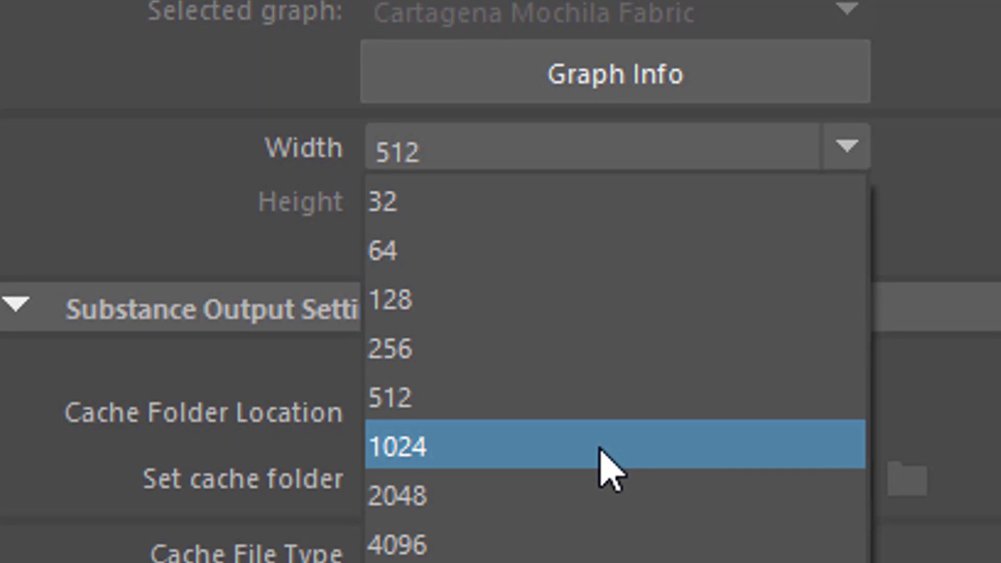
pyautogui.click(609, 453)
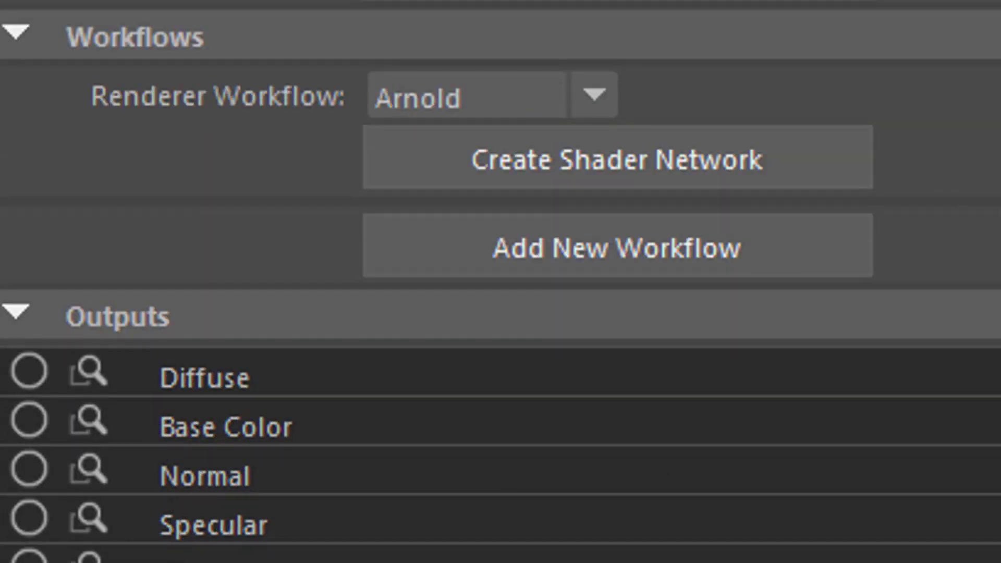
# Keep the Arnold renderer workflow, build the shader network, and inspect the aiStandardSurface1 graph.
pyautogui.click(595, 96)
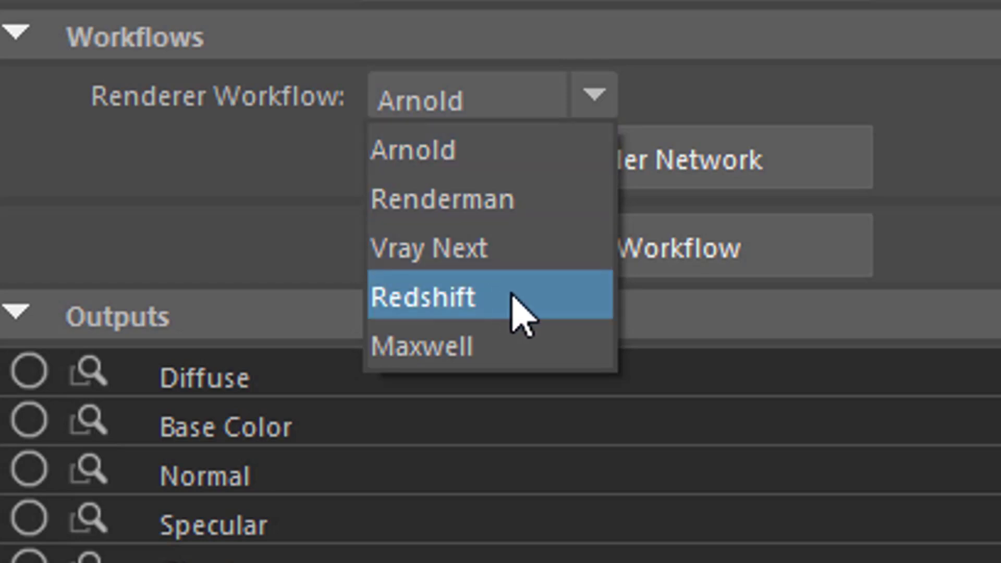
pyautogui.click(961, 195)
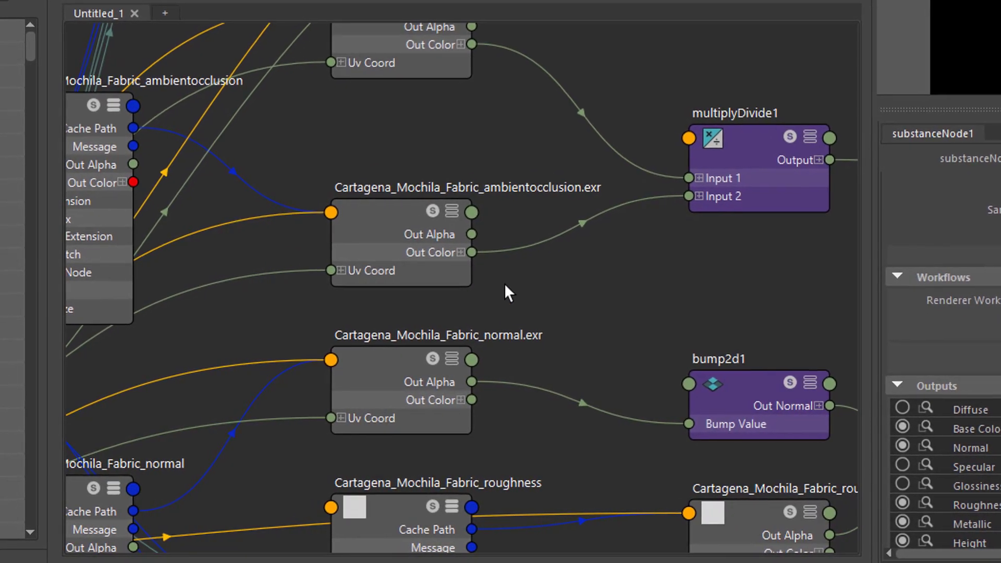
pyautogui.keyDown('alt'); pyautogui.moveTo(505, 292); pyautogui.dragTo(128, 340, button='right'); pyautogui.keyUp('alt')
pyautogui.keyDown('alt'); pyautogui.moveTo(465, 301); pyautogui.dragTo(385, 313, button='middle'); pyautogui.keyUp('alt')
pyautogui.keyDown('alt'); pyautogui.moveTo(385, 313); pyautogui.dragTo(706, 372, button='right'); pyautogui.keyUp('alt')
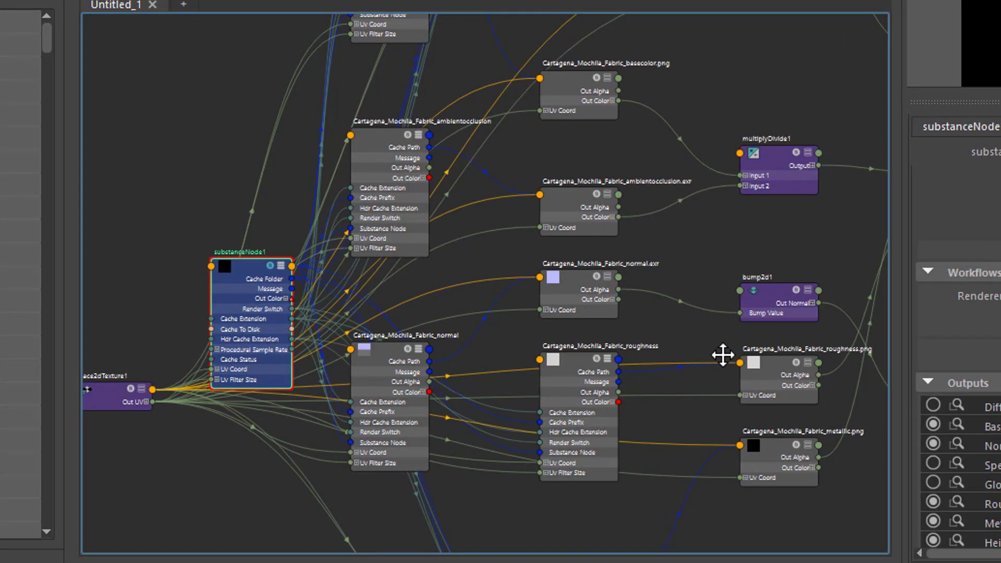
pyautogui.keyDown('alt'); pyautogui.moveTo(722, 355); pyautogui.dragTo(600, 353, button='middle'); pyautogui.keyUp('alt')
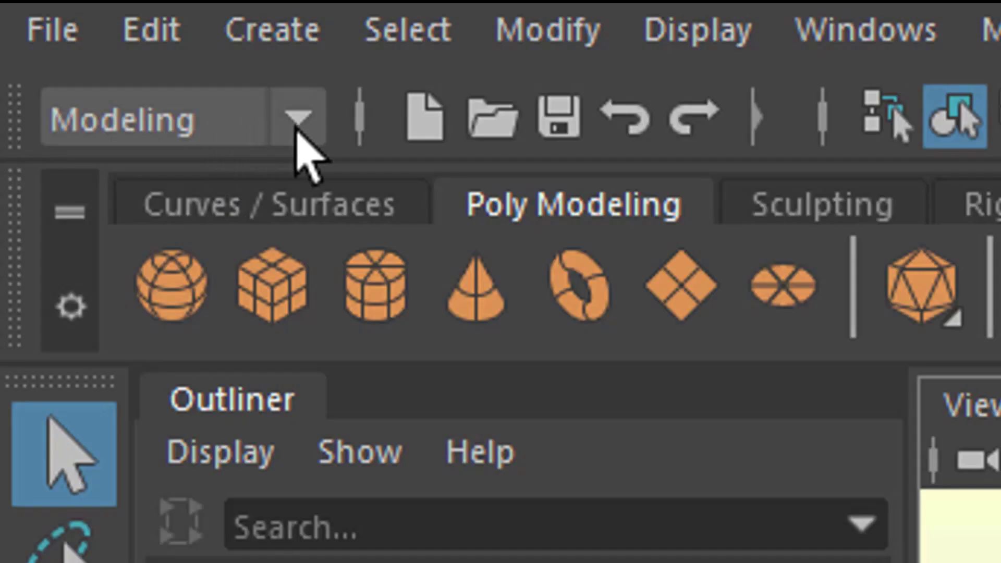
# Switch the menu set to FX and look over the nCloth menu.
pyautogui.click(297, 126)
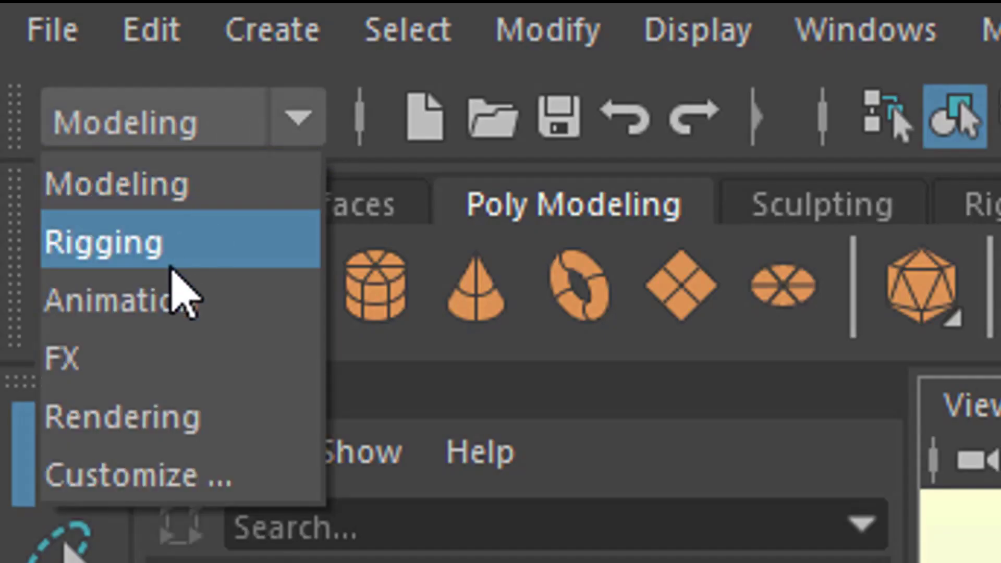
pyautogui.click(173, 365)
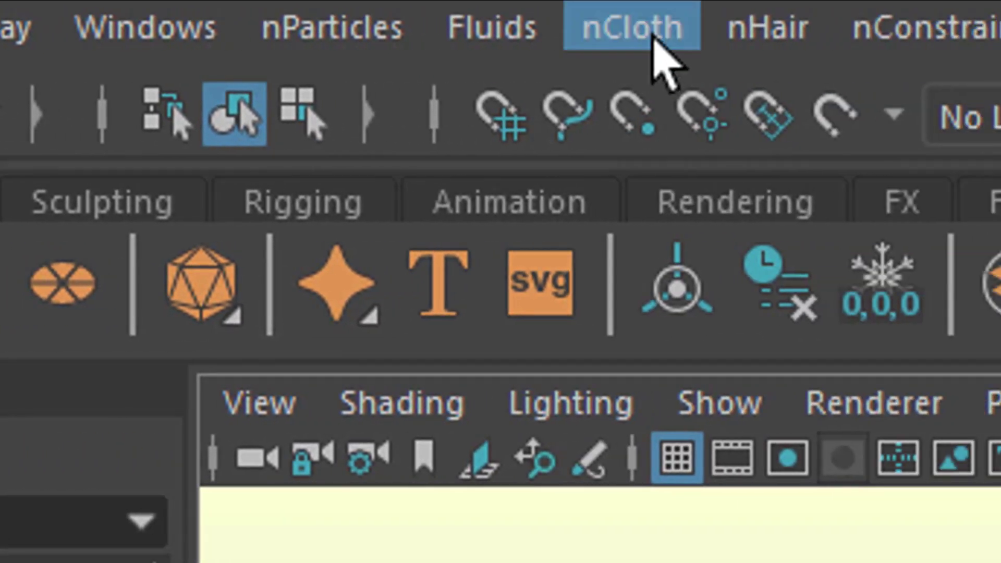
pyautogui.click(886, 29)
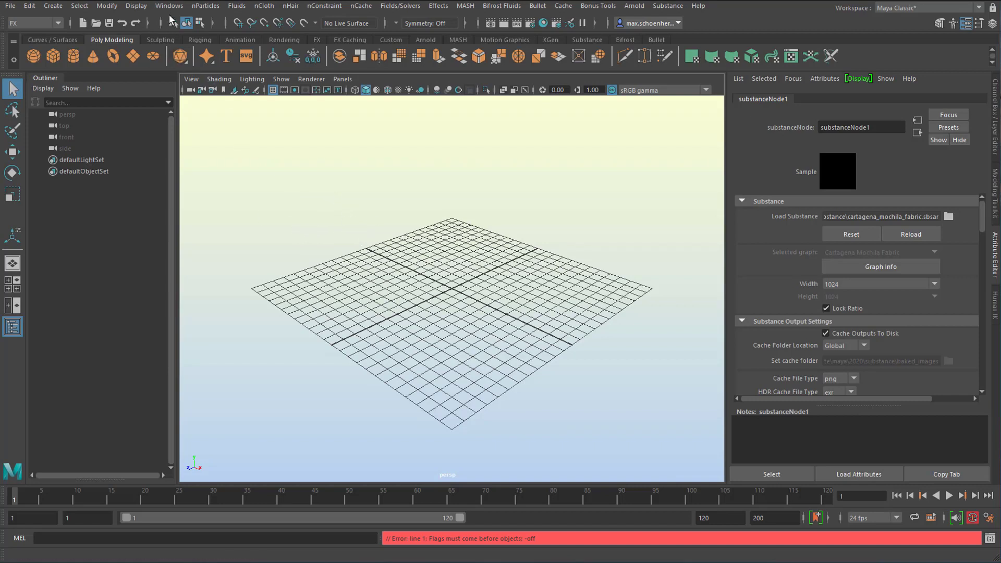
# Open the Content Browser's library of example biped sculpting meshes.
pyautogui.click(169, 6)
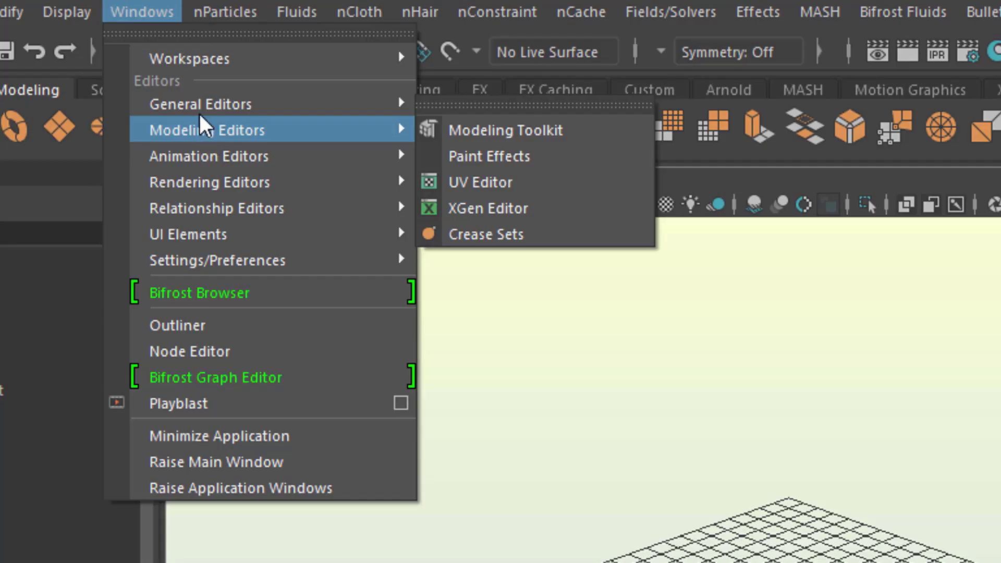
pyautogui.moveTo(197, 47)
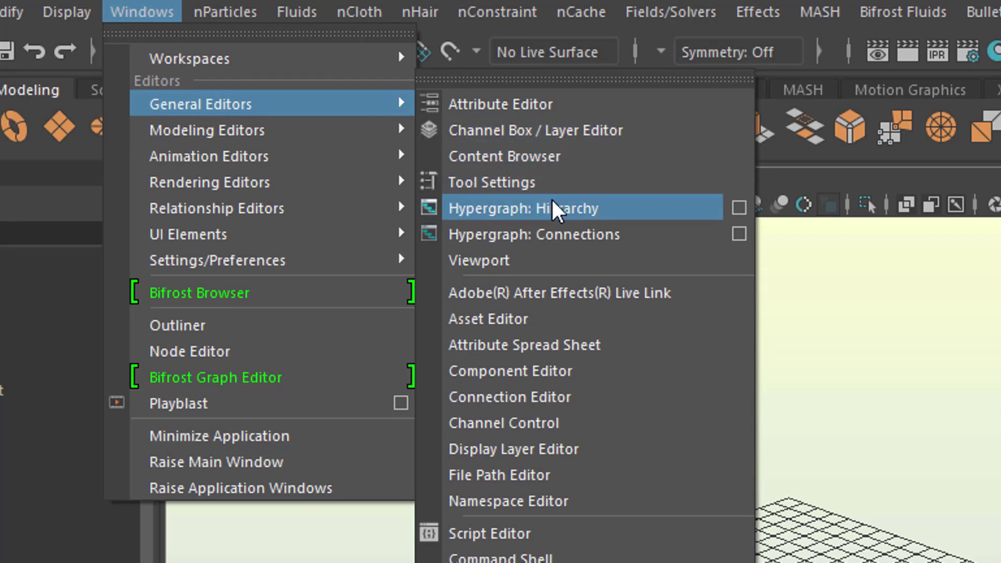
pyautogui.click(569, 155)
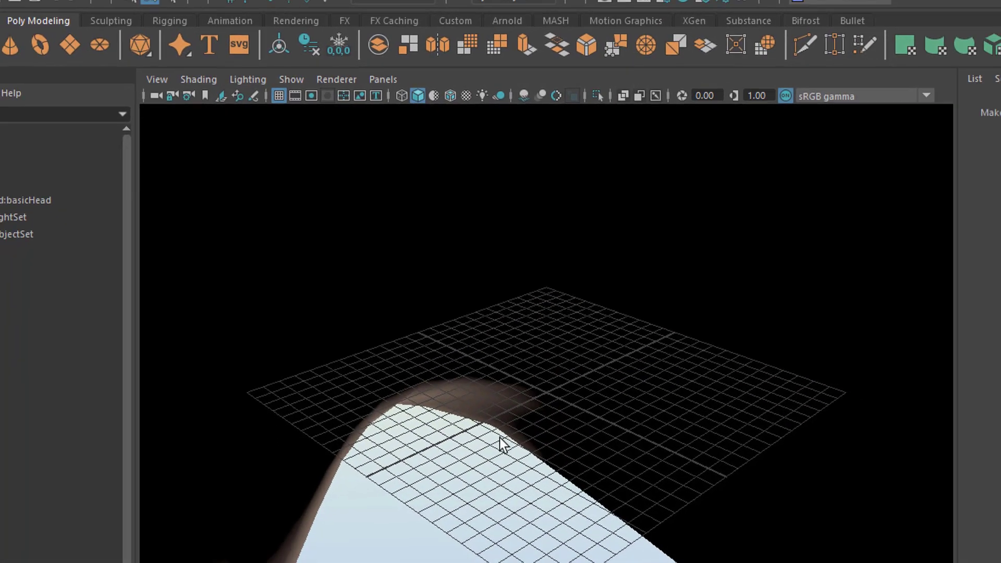
# Select the basicHead mesh and scale it down to a much smaller size.
pyautogui.click(631, 537)
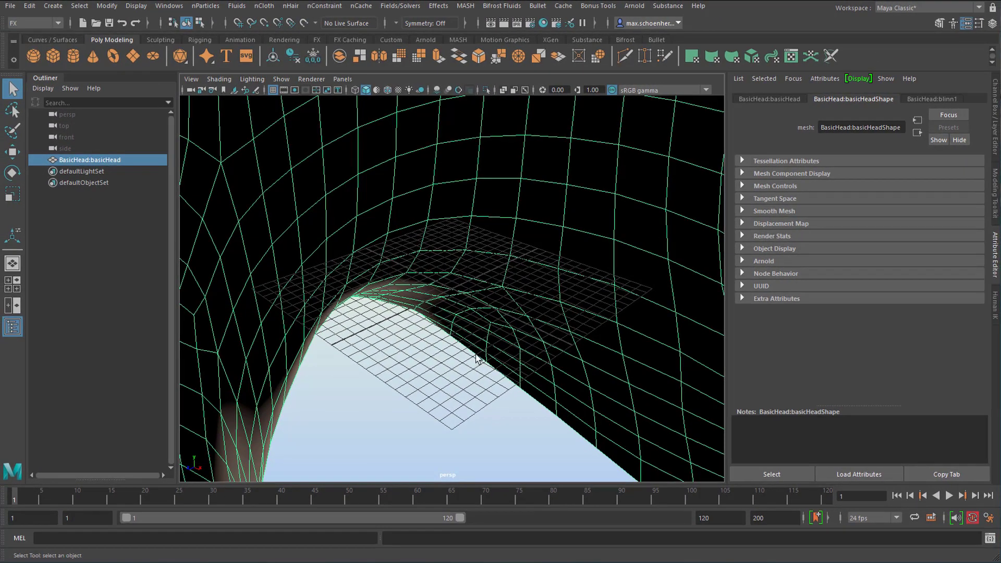
pyautogui.press('f')
pyautogui.keyDown('alt'); pyautogui.moveTo(594, 360); pyautogui.dragTo(563, 345); pyautogui.keyUp('alt')
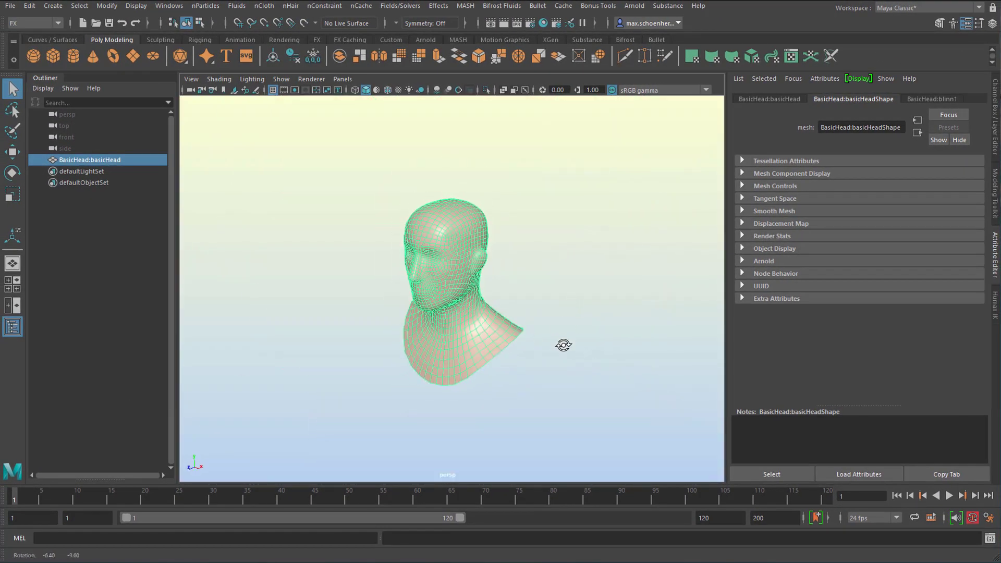
pyautogui.press('r')
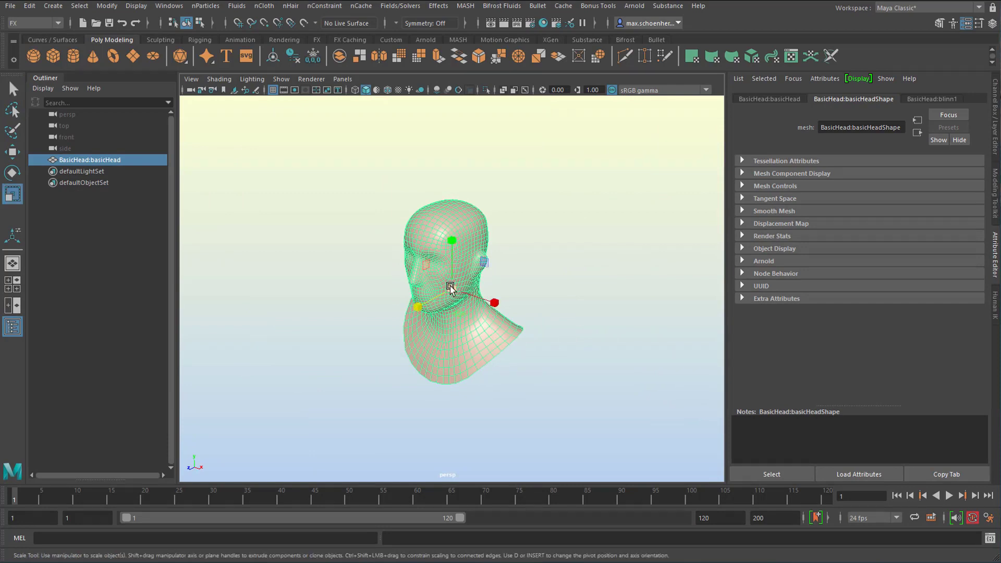
pyautogui.moveTo(451, 288); pyautogui.dragTo(362, 338)
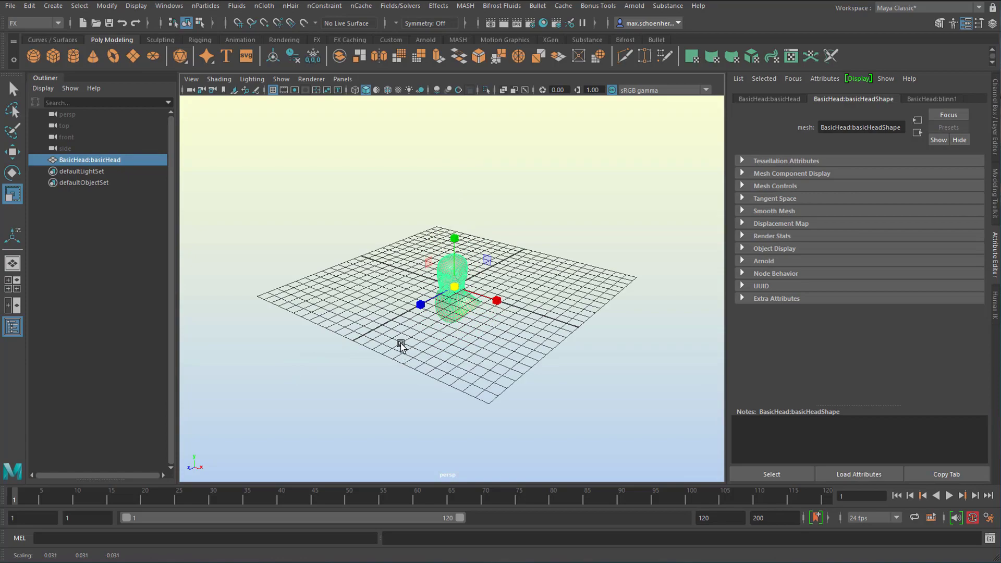
# Raise the scaled head above the grid.
pyautogui.press('w')
pyautogui.moveTo(451, 241); pyautogui.dragTo(459, 217)
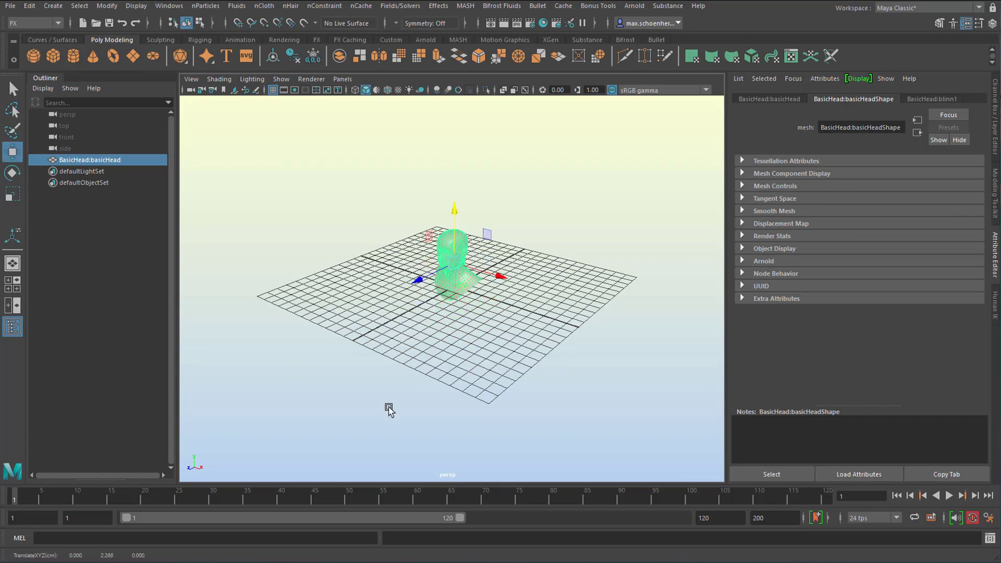
pyautogui.press('f')
pyautogui.keyDown('alt'); pyautogui.moveTo(684, 366); pyautogui.dragTo(557, 342); pyautogui.keyUp('alt')
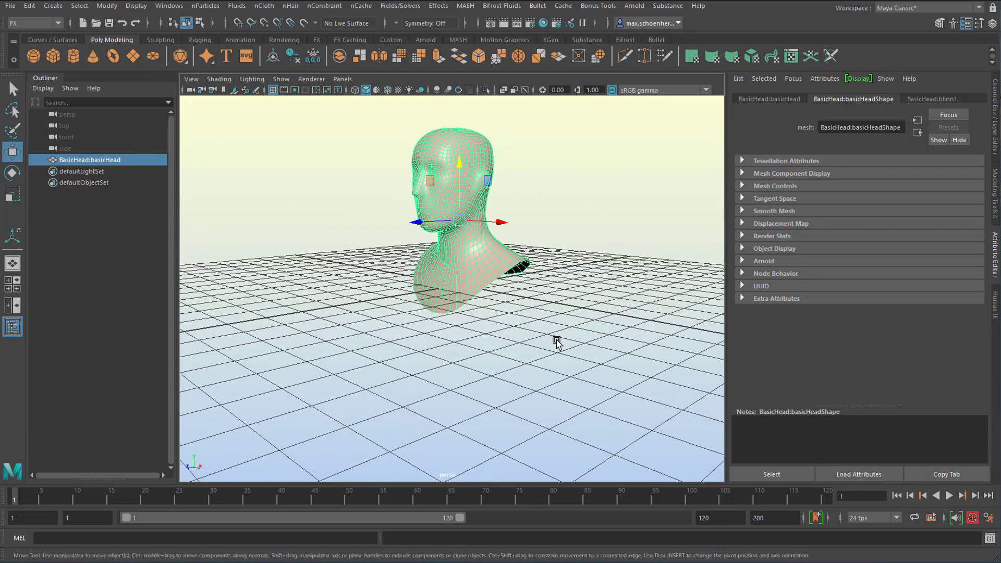
pyautogui.keyDown('alt'); pyautogui.moveTo(538, 291); pyautogui.dragTo(496, 332); pyautogui.keyUp('alt')
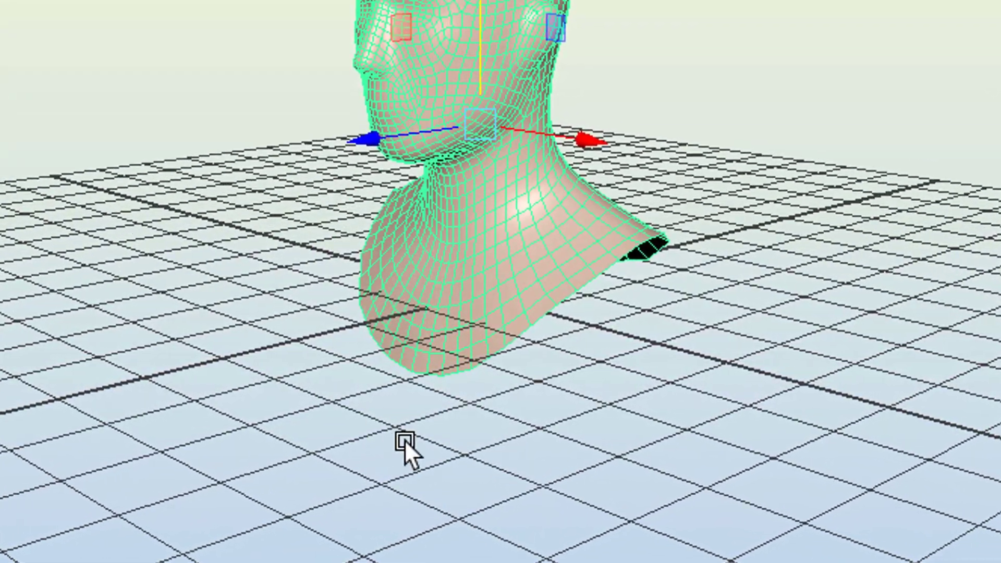
pyautogui.keyDown('alt'); pyautogui.moveTo(208, 463); pyautogui.dragTo(742, 424); pyautogui.keyUp('alt')
pyautogui.keyDown('alt'); pyautogui.moveTo(760, 364); pyautogui.dragTo(637, 486, button='middle'); pyautogui.keyUp('alt')
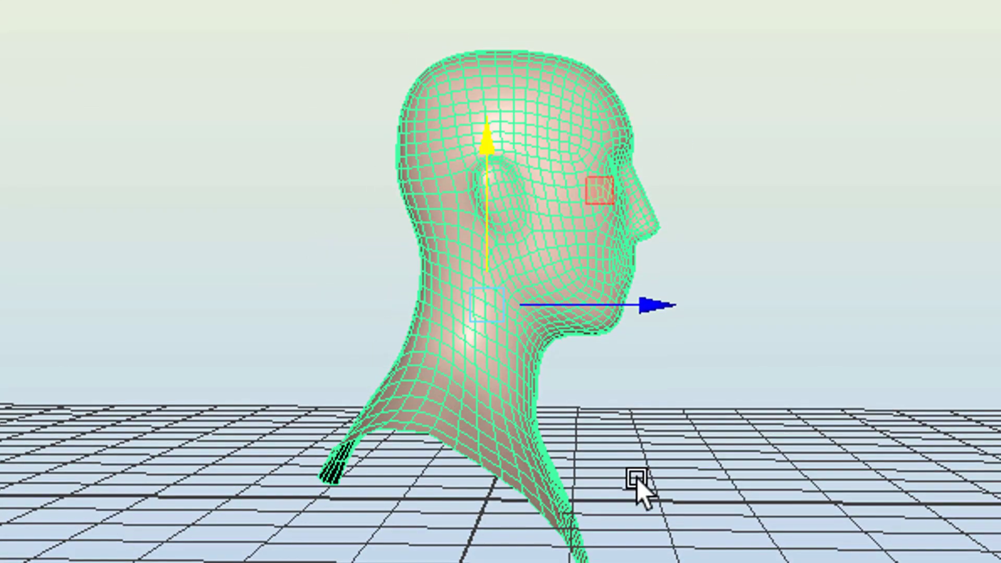
pyautogui.keyDown('alt'); pyautogui.moveTo(637, 487); pyautogui.dragTo(605, 425, button='right'); pyautogui.keyUp('alt')
pyautogui.keyDown('alt'); pyautogui.moveTo(764, 427); pyautogui.dragTo(759, 382); pyautogui.keyUp('alt')
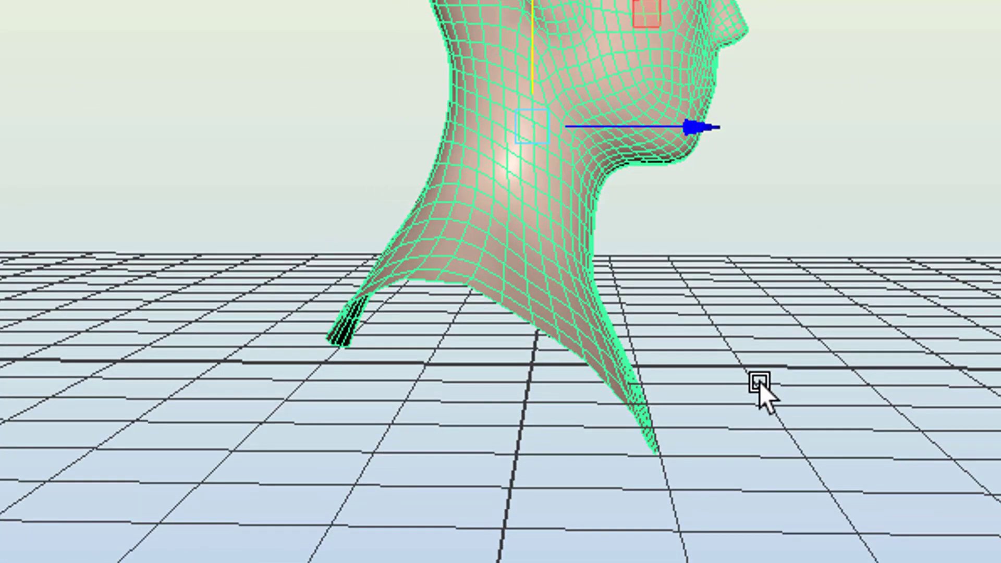
# Rotate the head back so the face points upward, then inspect it from around.
pyautogui.press('e')
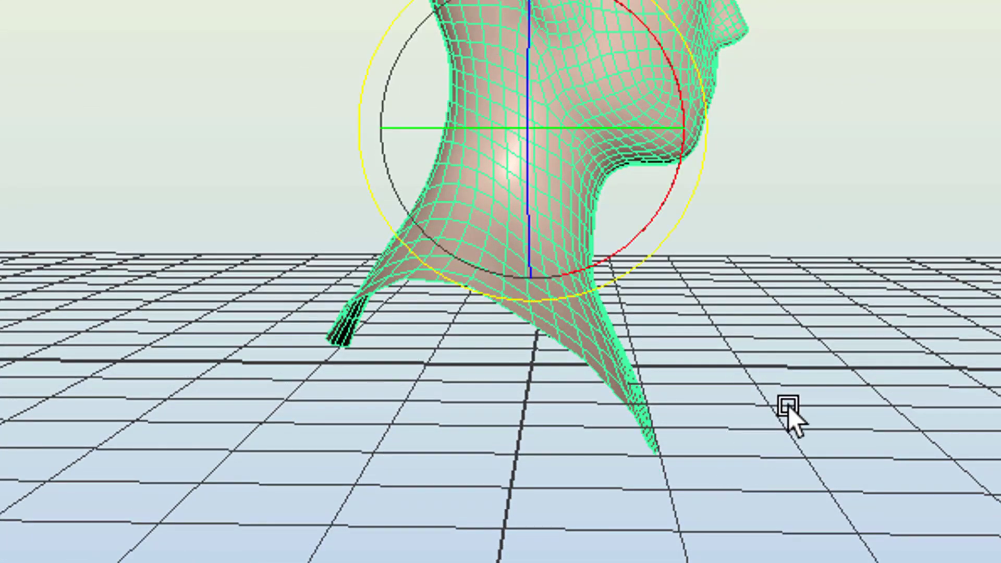
pyautogui.keyDown('alt'); pyautogui.moveTo(617, 42); pyautogui.dragTo(460, 155); pyautogui.keyUp('alt')
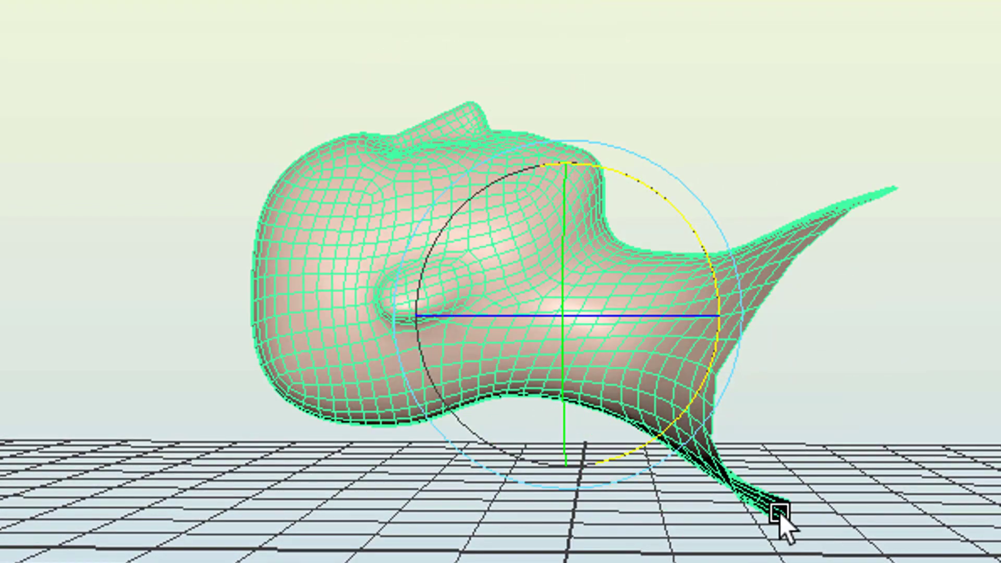
pyautogui.keyDown('alt'); pyautogui.moveTo(780, 514); pyautogui.dragTo(785, 562, button='middle'); pyautogui.keyUp('alt')
pyautogui.keyDown('alt'); pyautogui.moveTo(868, 550); pyautogui.dragTo(818, 414, button='middle'); pyautogui.keyUp('alt')
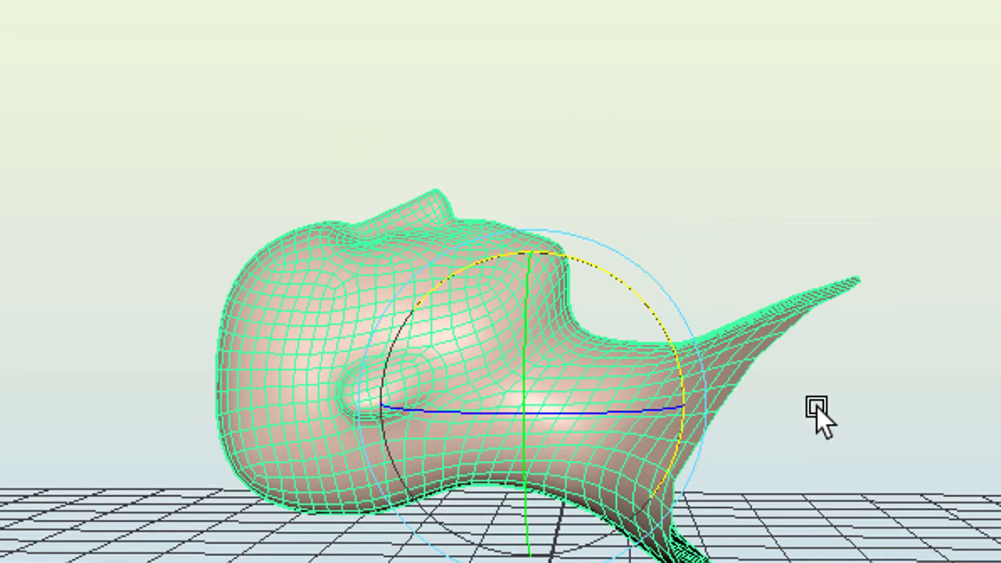
pyautogui.keyDown('alt'); pyautogui.moveTo(818, 413); pyautogui.dragTo(703, 562); pyautogui.keyUp('alt')
pyautogui.scroll(3, 501, 333)
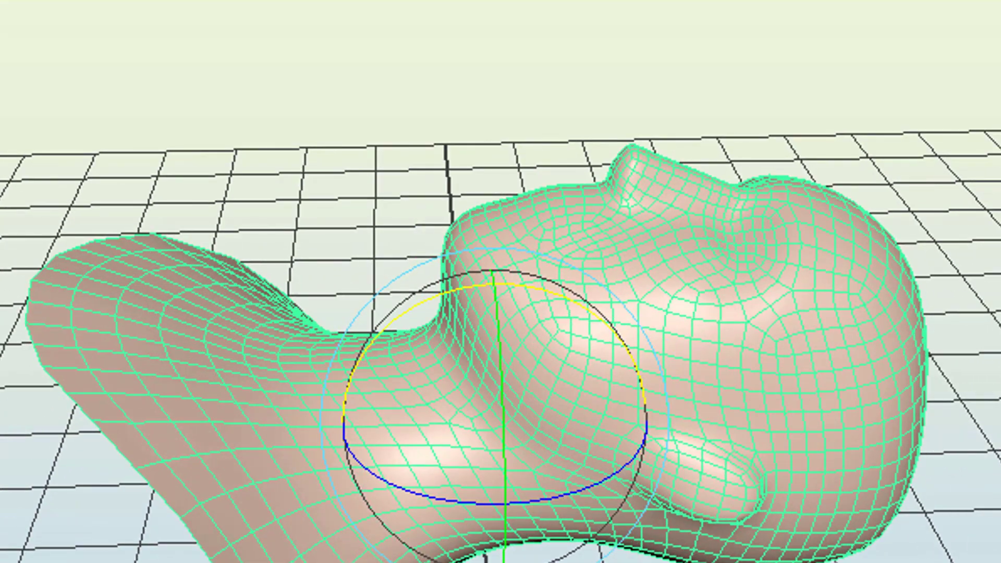
pyautogui.keyDown('alt'); pyautogui.moveTo(500, 281); pyautogui.dragTo(610, 474); pyautogui.keyUp('alt')
pyautogui.keyDown('alt'); pyautogui.moveTo(610, 474); pyautogui.dragTo(868, 524, button='right'); pyautogui.keyUp('alt')
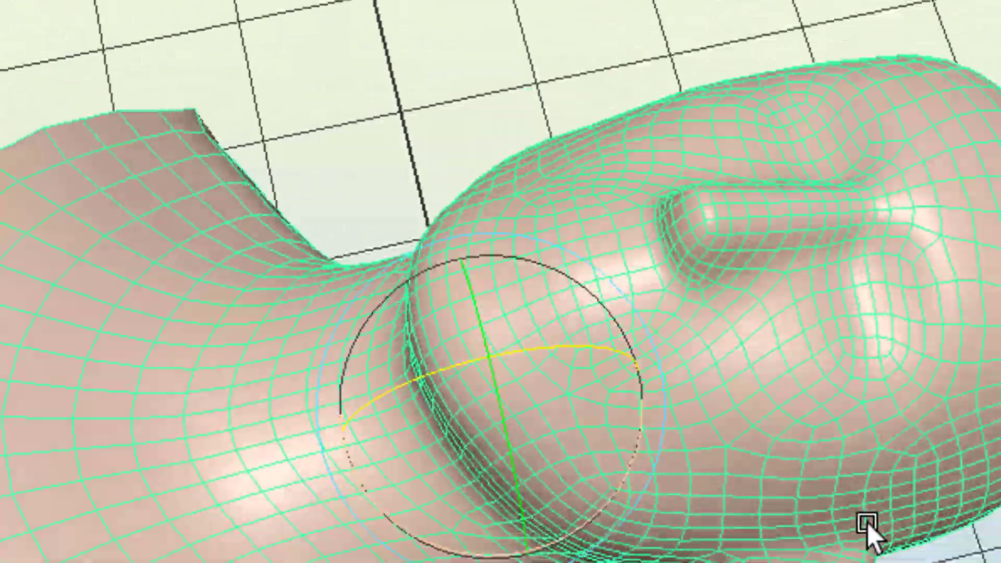
pyautogui.keyDown('alt'); pyautogui.moveTo(868, 524); pyautogui.dragTo(689, 75); pyautogui.keyUp('alt')
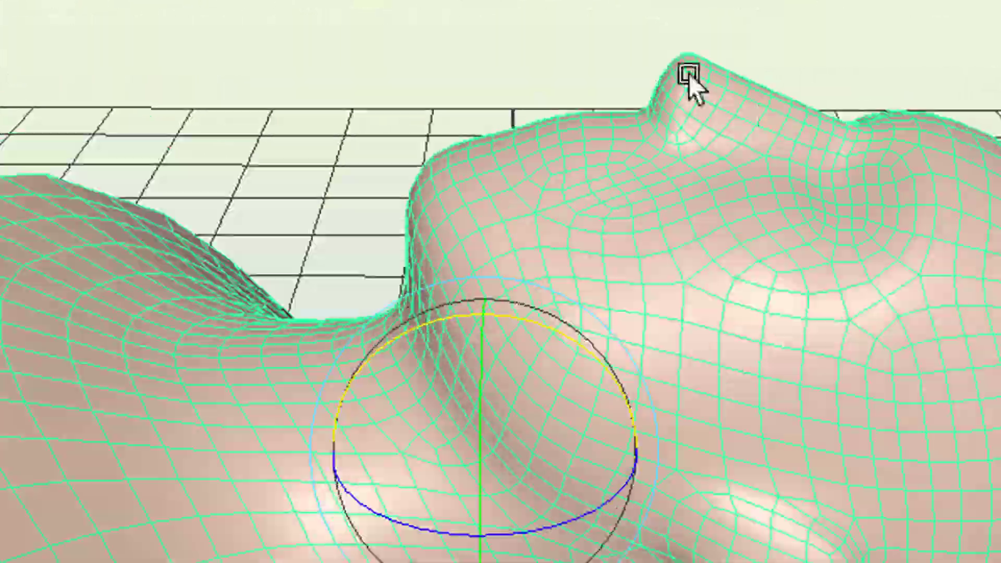
pyautogui.keyDown('alt'); pyautogui.moveTo(690, 462); pyautogui.dragTo(719, 487); pyautogui.keyUp('alt')
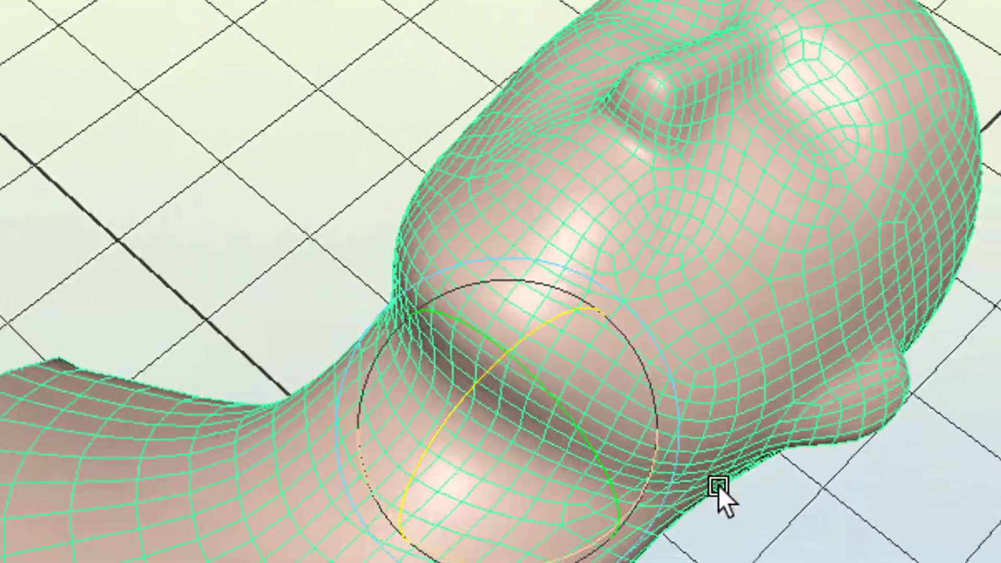
pyautogui.keyDown('alt'); pyautogui.moveTo(719, 487); pyautogui.dragTo(909, 496, button='right'); pyautogui.keyUp('alt')
pyautogui.keyDown('alt'); pyautogui.moveTo(909, 496); pyautogui.dragTo(487, 358); pyautogui.keyUp('alt')
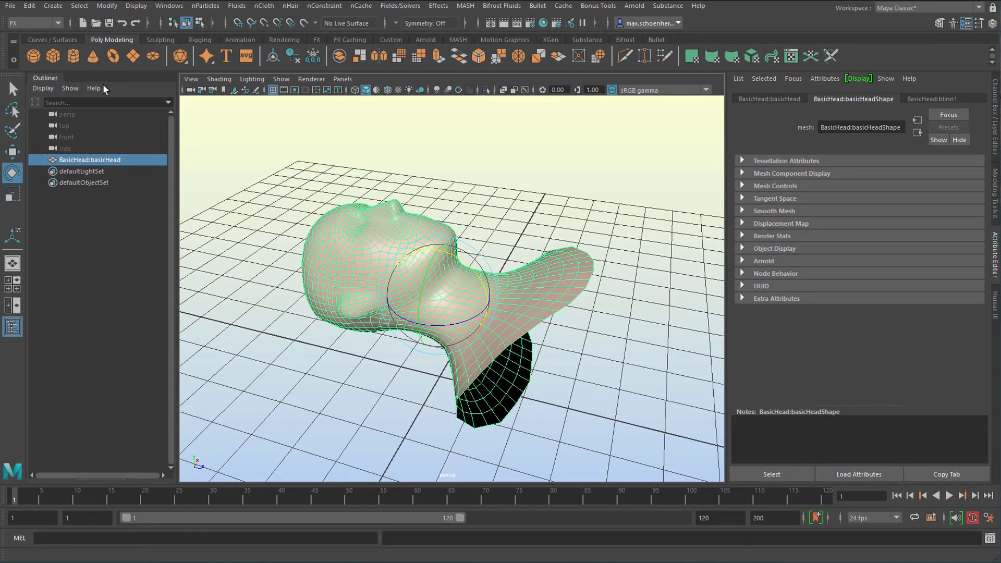
# Create a polygon plane, raise it above the grid and enlarge it uniformly.
pyautogui.click(134, 58)
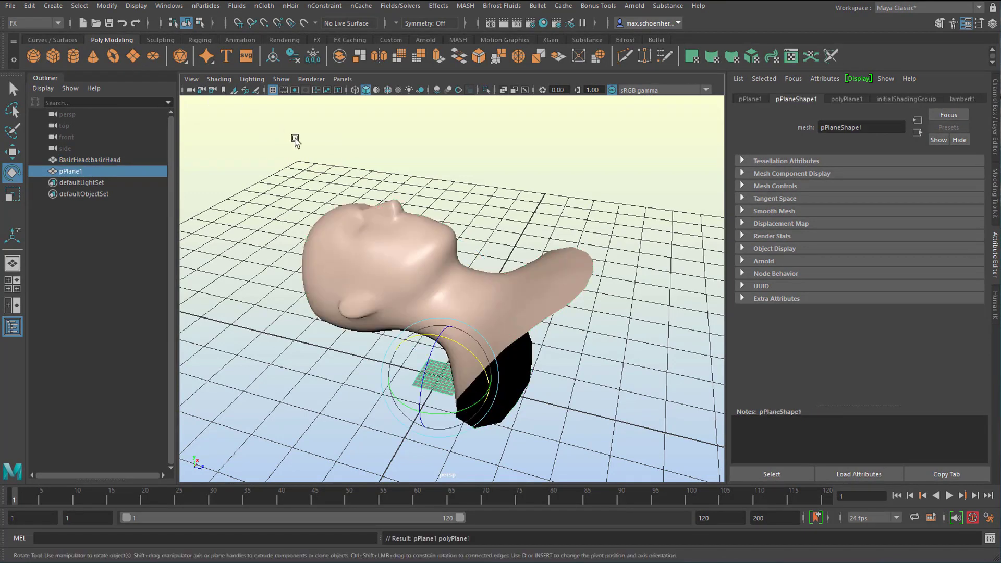
pyautogui.moveTo(483, 359); pyautogui.dragTo(483, 383)
pyautogui.press('w')
pyautogui.moveTo(431, 342); pyautogui.dragTo(448, 255)
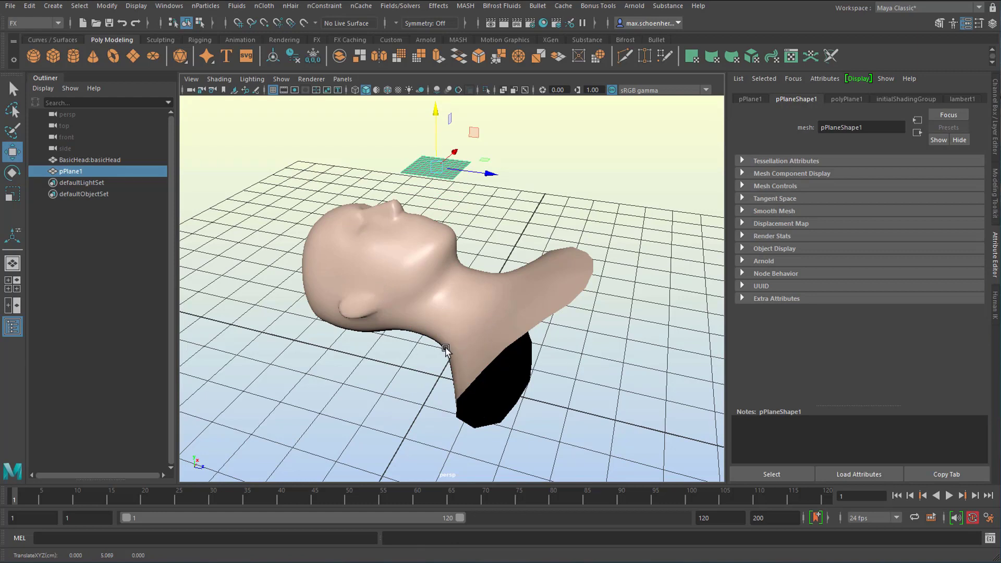
pyautogui.press('r')
pyautogui.moveTo(434, 172); pyautogui.dragTo(491, 203)
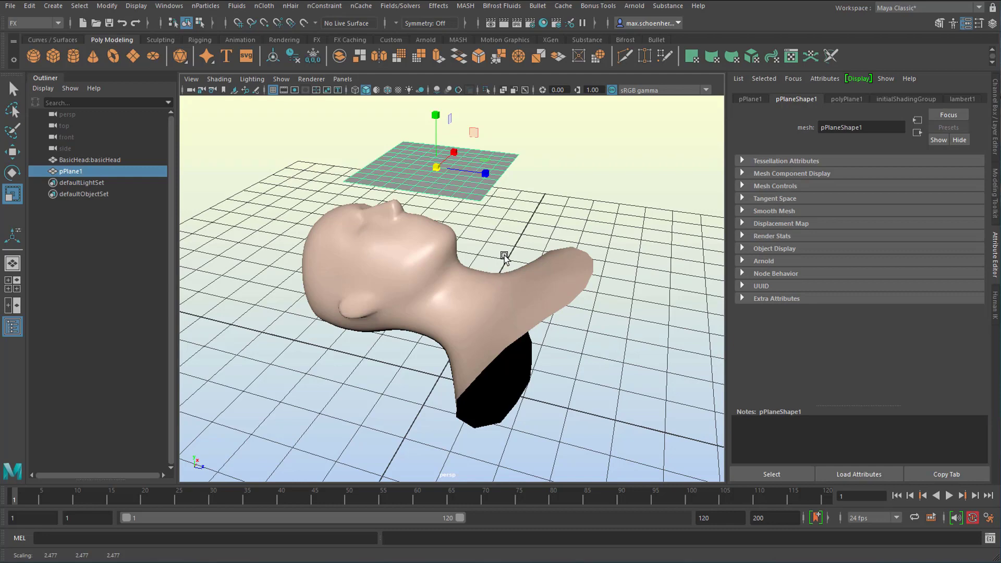
# Center the plane over the face using the top view, then check it in perspective.
pyautogui.press('space')
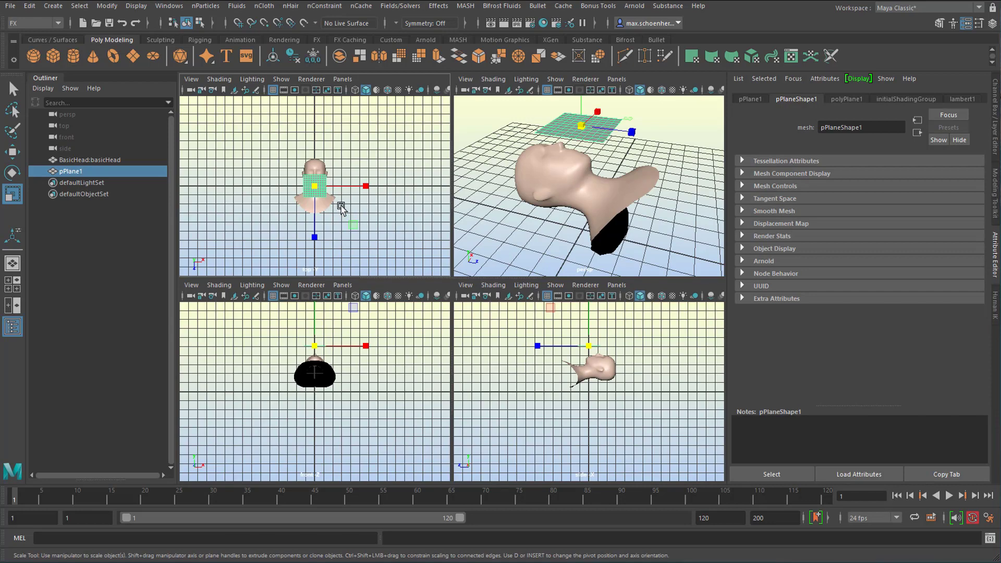
pyautogui.press('space')
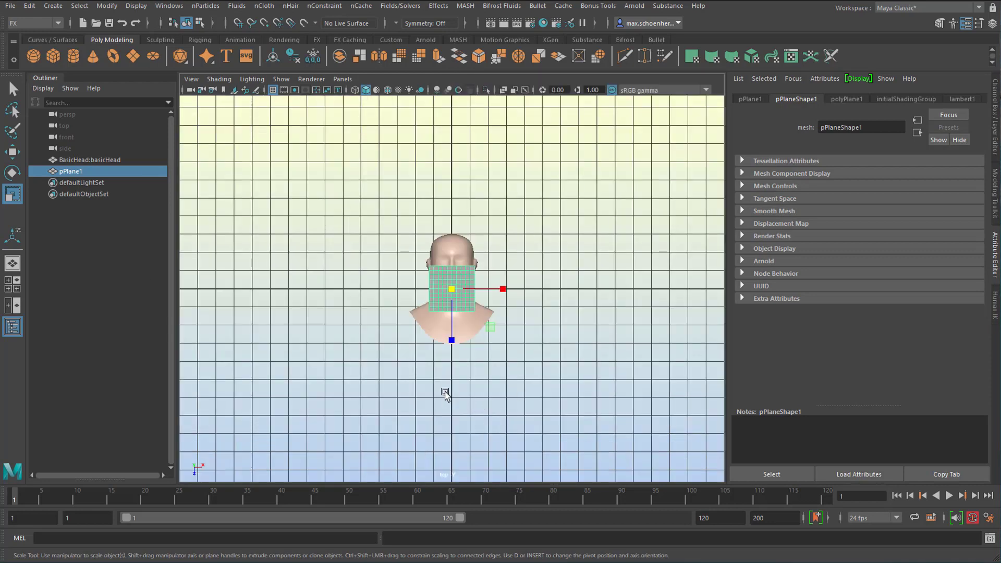
pyautogui.scroll(5, 445, 395)
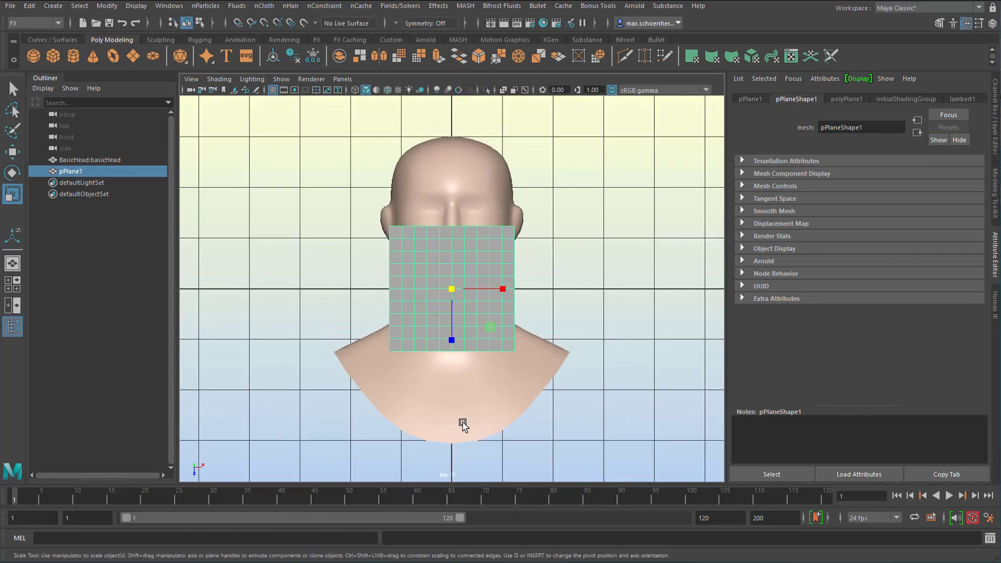
pyautogui.press('w')
pyautogui.moveTo(454, 346); pyautogui.dragTo(455, 335)
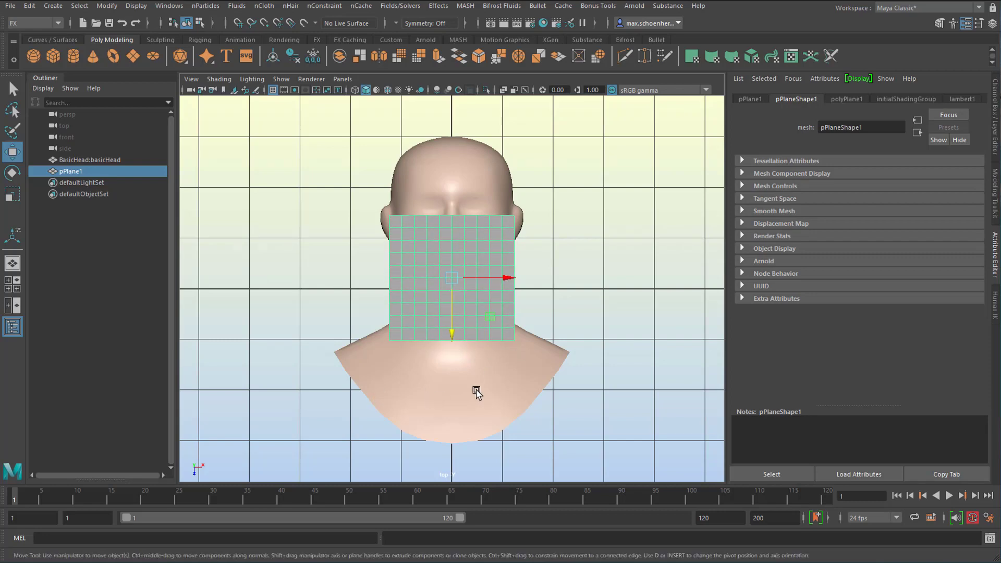
pyautogui.press('space')
pyautogui.press('space')
pyautogui.keyDown('alt'); pyautogui.moveTo(585, 288); pyautogui.dragTo(476, 331); pyautogui.keyUp('alt')
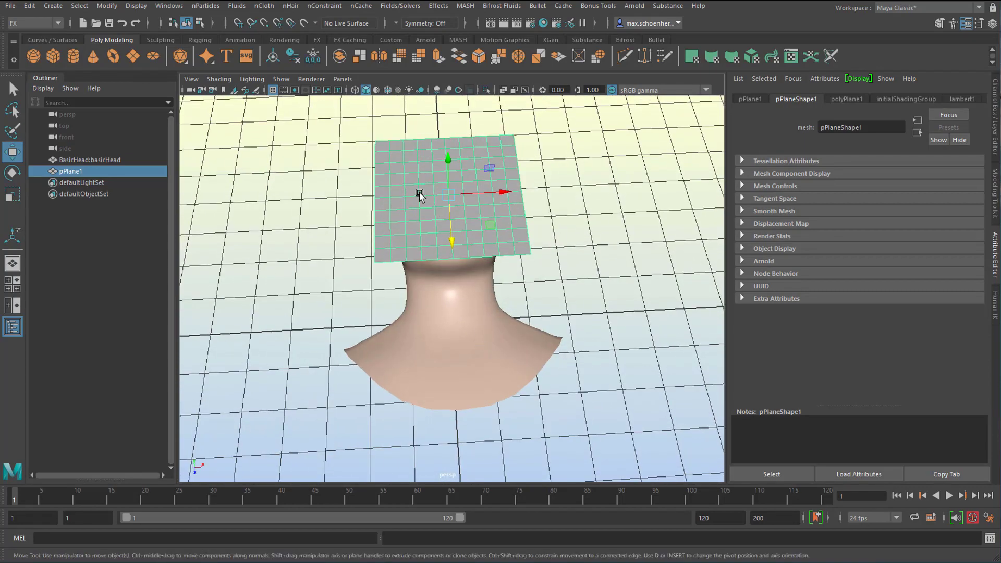
pyautogui.rightClick(396, 178)
pyautogui.keyDown('alt'); pyautogui.moveTo(569, 315); pyautogui.dragTo(532, 337); pyautogui.keyUp('alt')
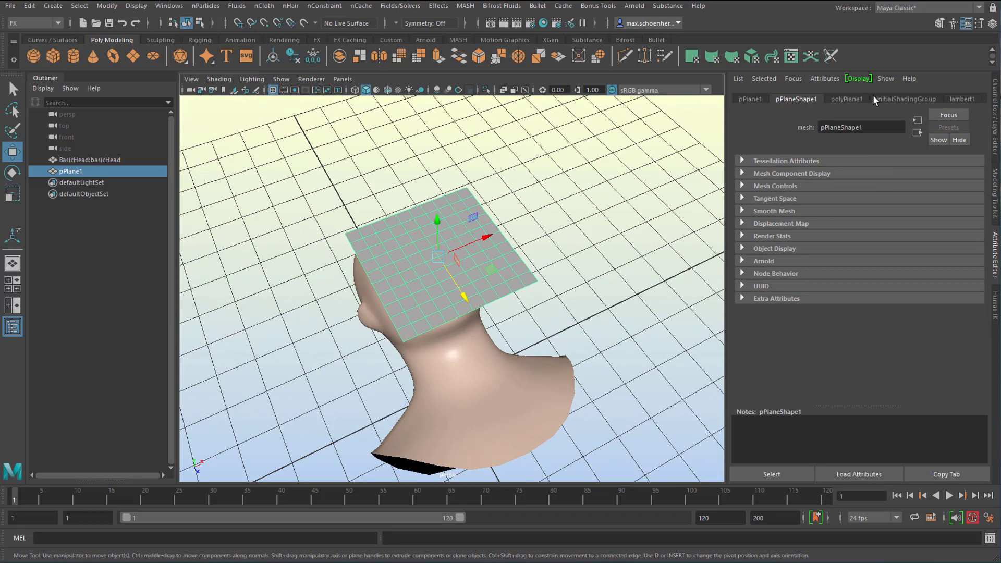
# Set polyPlane1's Subdivisions Width and Height to 50 for a dense cloth mesh.
pyautogui.click(846, 99)
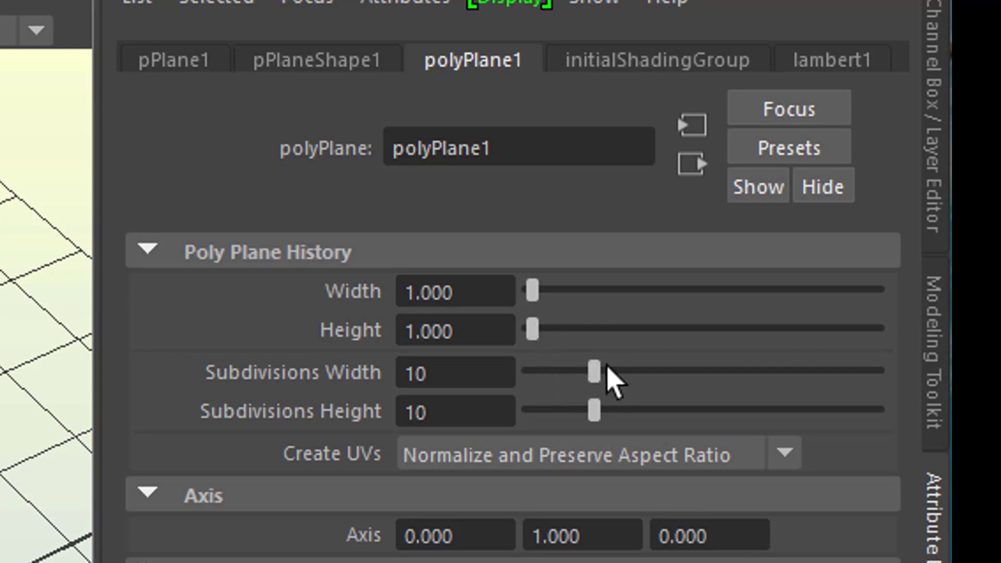
pyautogui.moveTo(597, 370); pyautogui.dragTo(602, 369)
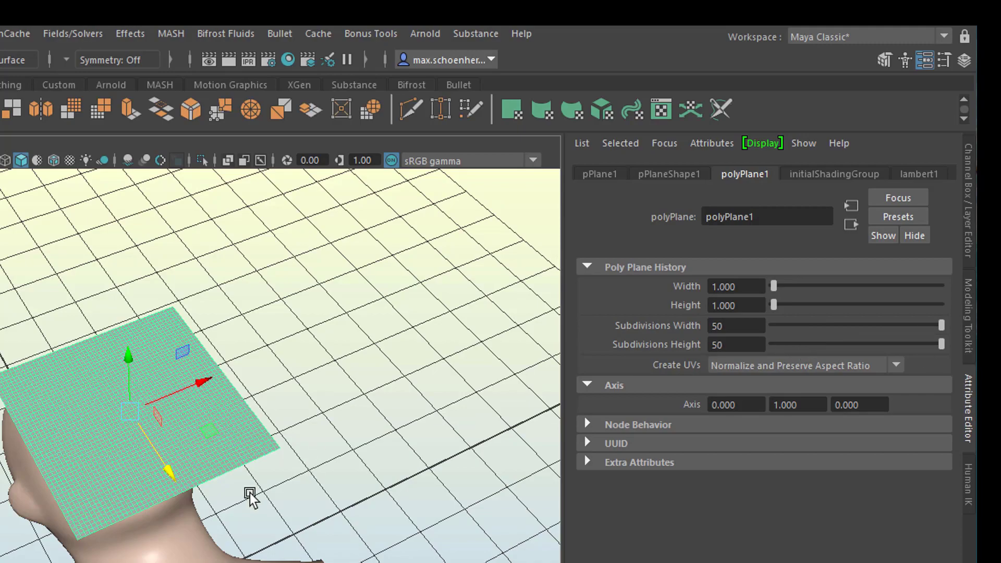
pyautogui.keyDown('alt'); pyautogui.moveTo(250, 495); pyautogui.dragTo(265, 475); pyautogui.keyUp('alt')
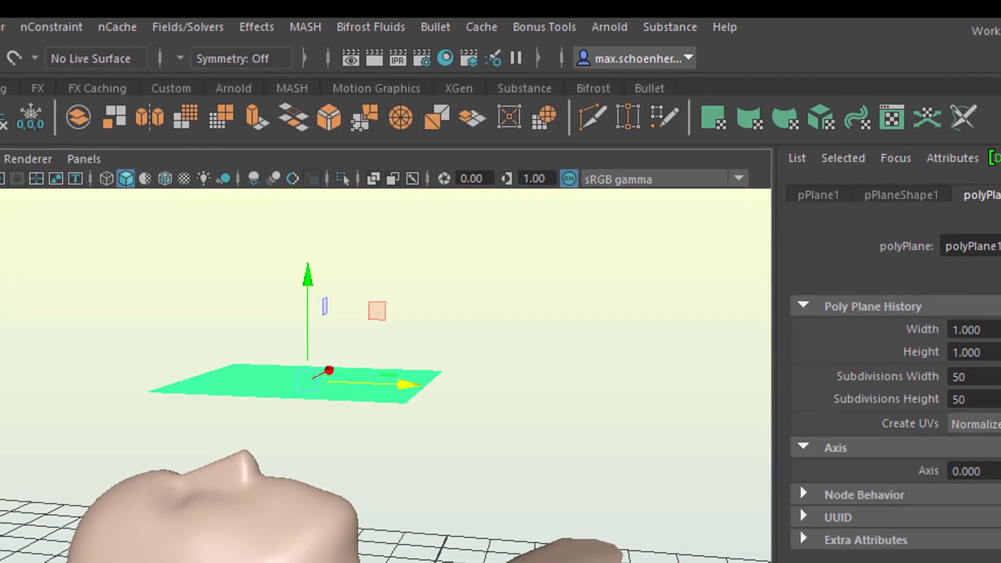
pyautogui.keyDown('alt'); pyautogui.moveTo(116, 365); pyautogui.dragTo(116, 409); pyautogui.keyUp('alt')
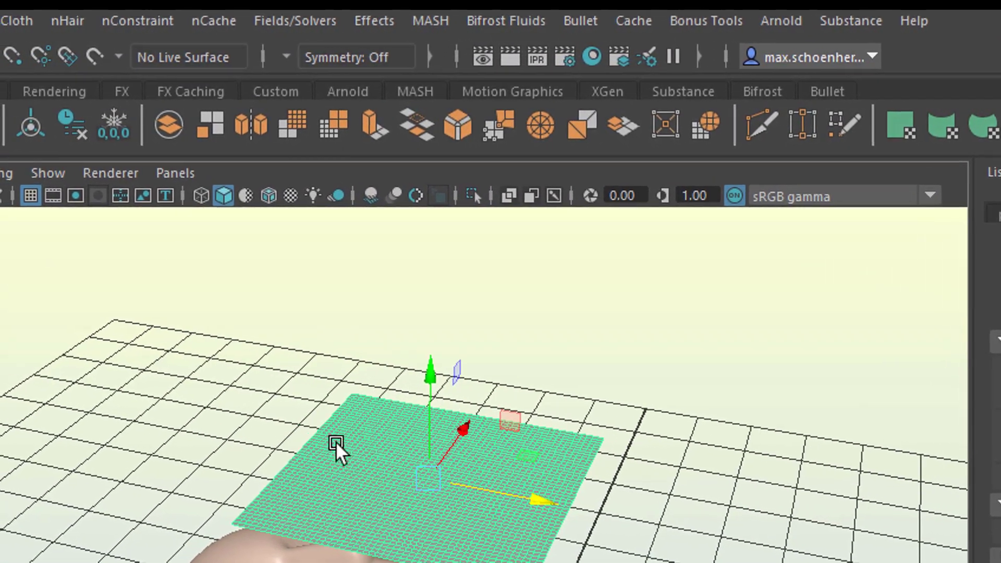
# Convert pPlane1 to nCloth and set playback speed to Play Every Frame, Max Real-time.
pyautogui.click(16, 20)
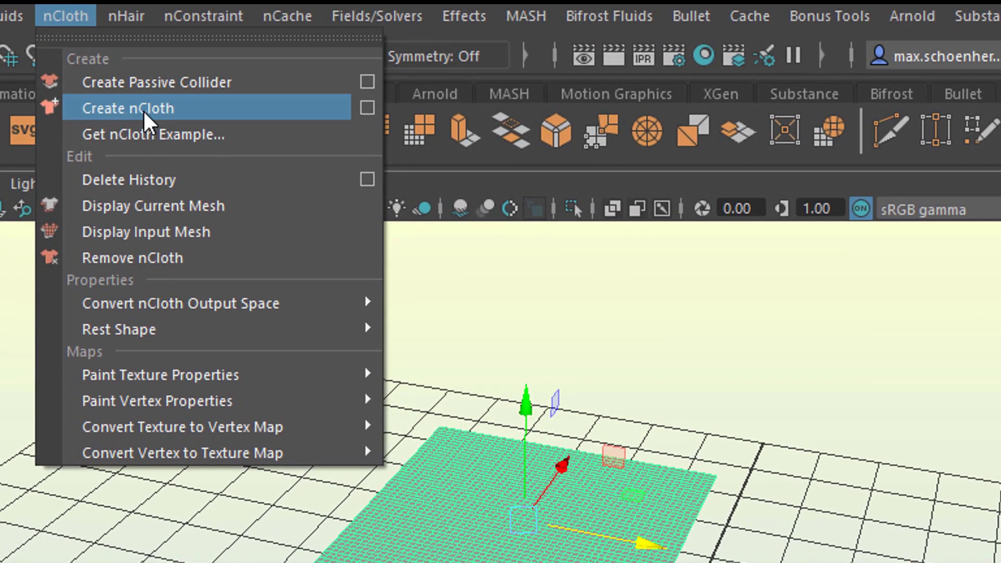
pyautogui.click(145, 108)
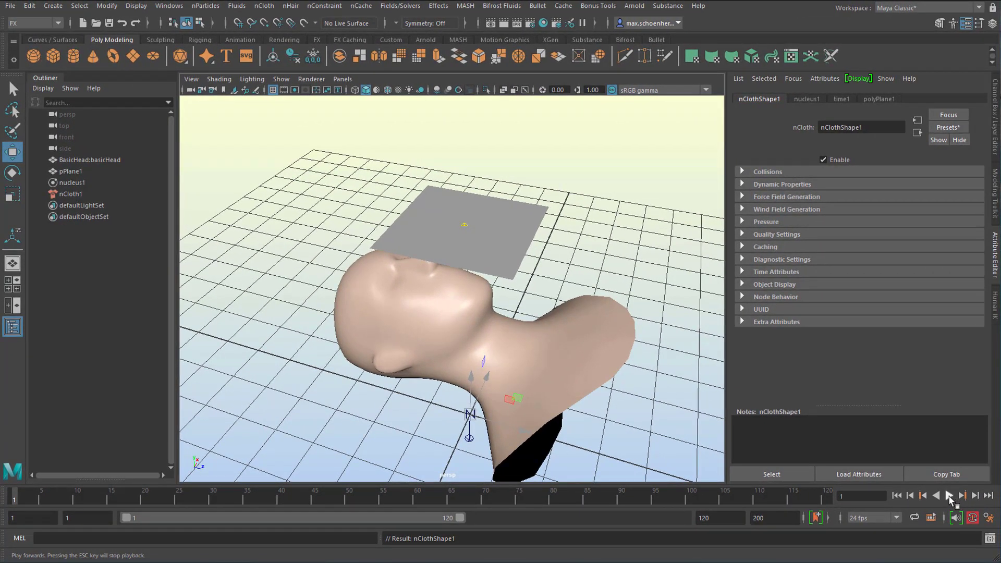
pyautogui.rightClick(691, 494)
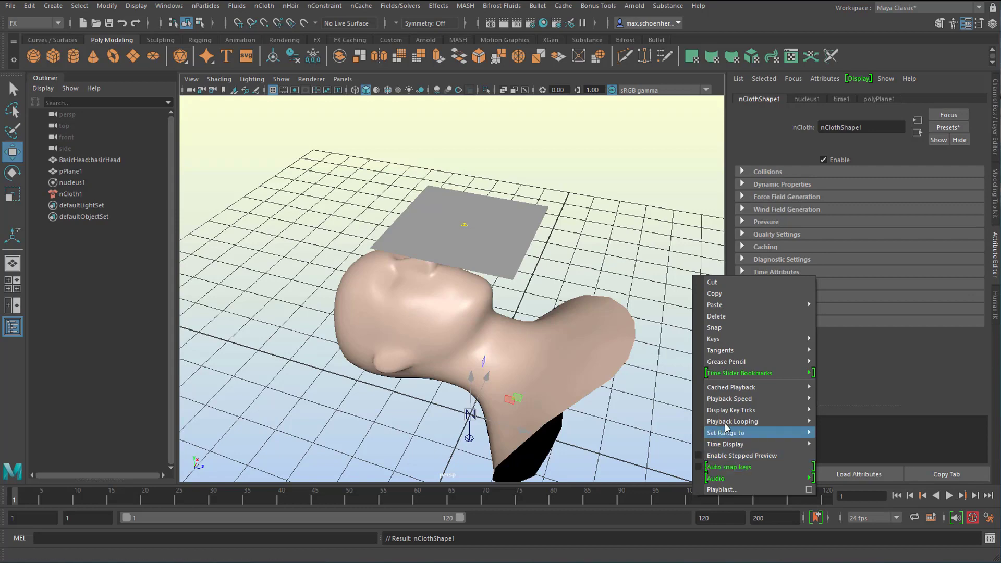
pyautogui.moveTo(735, 403)
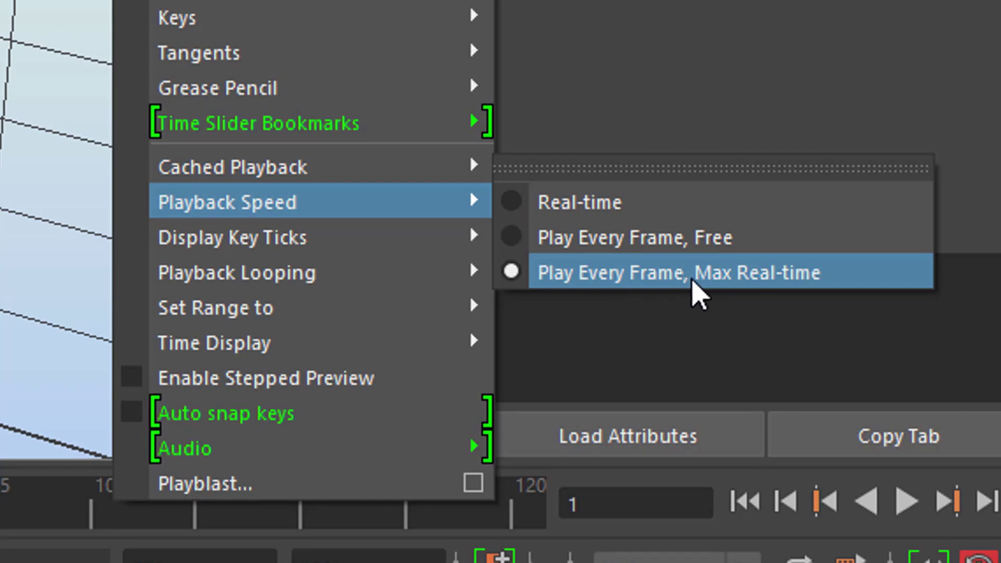
pyautogui.click(692, 282)
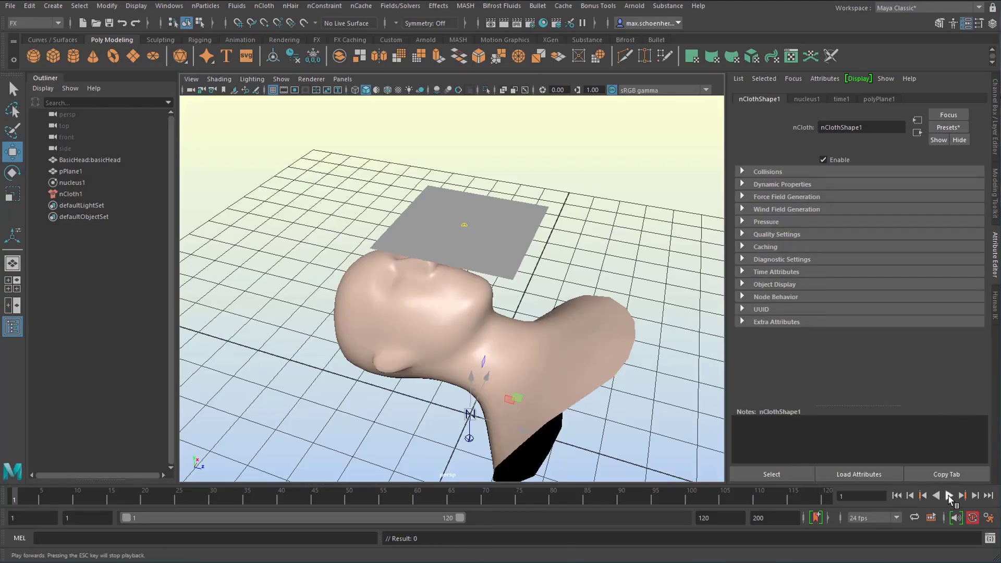
# Play the simulation to watch the cloth drop, then stop and rewind to frame one.
pyautogui.click(950, 496)
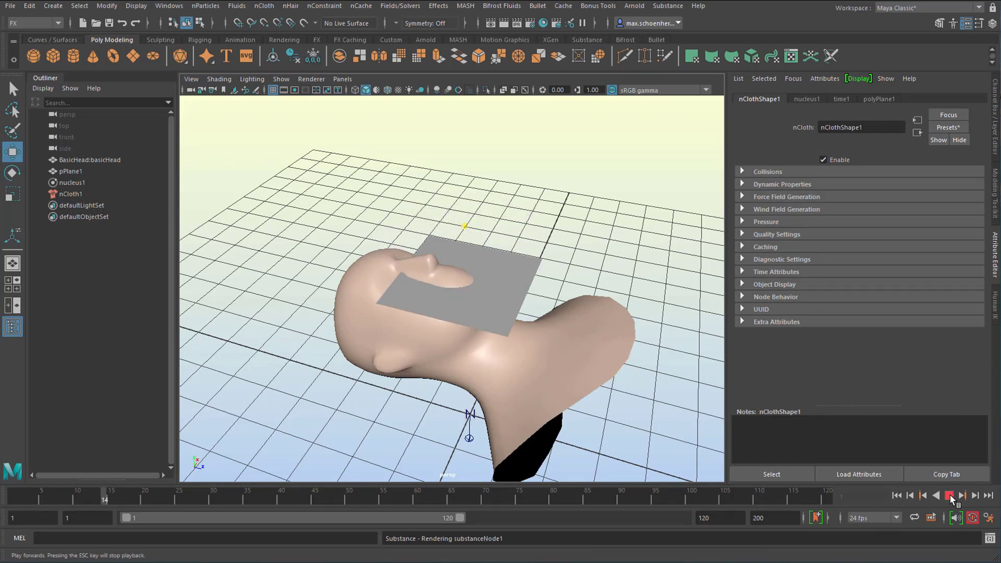
pyautogui.click(949, 497)
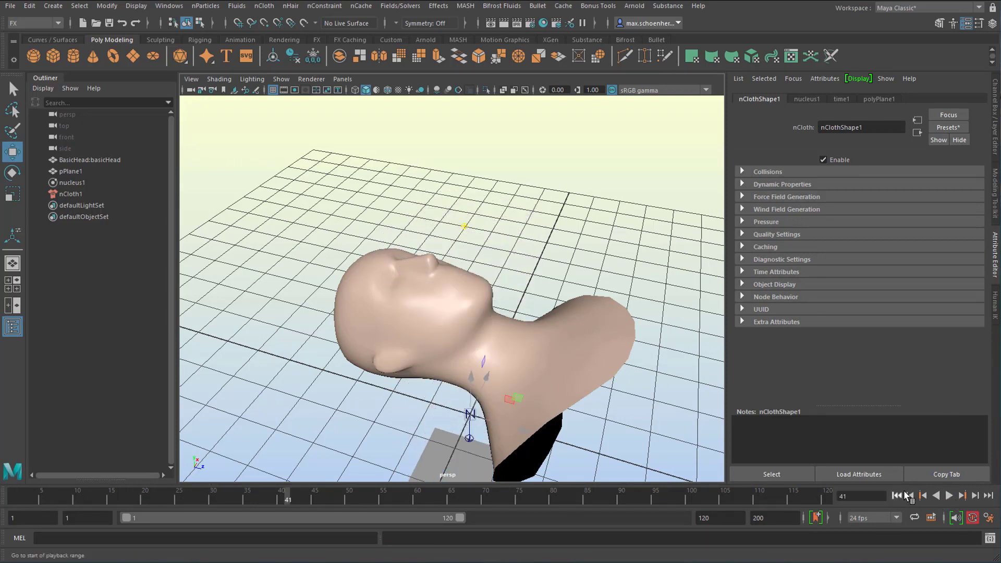
pyautogui.click(897, 496)
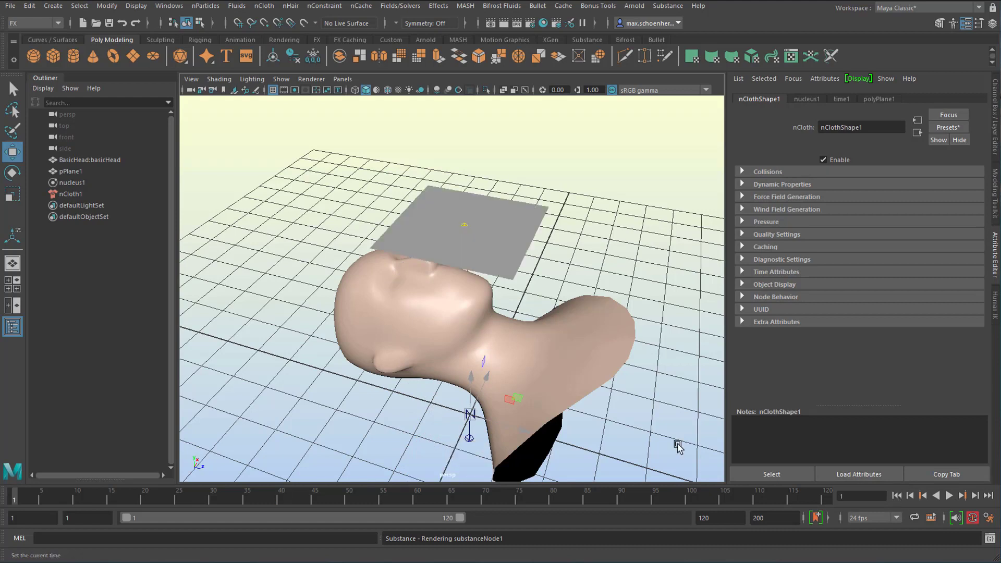
# Assign the existing aiStandardSurface1 material to the cloth plane from its right-click menu.
pyautogui.click(446, 209)
pyautogui.moveTo(431, 196); pyautogui.dragTo(422, 511, button='right')
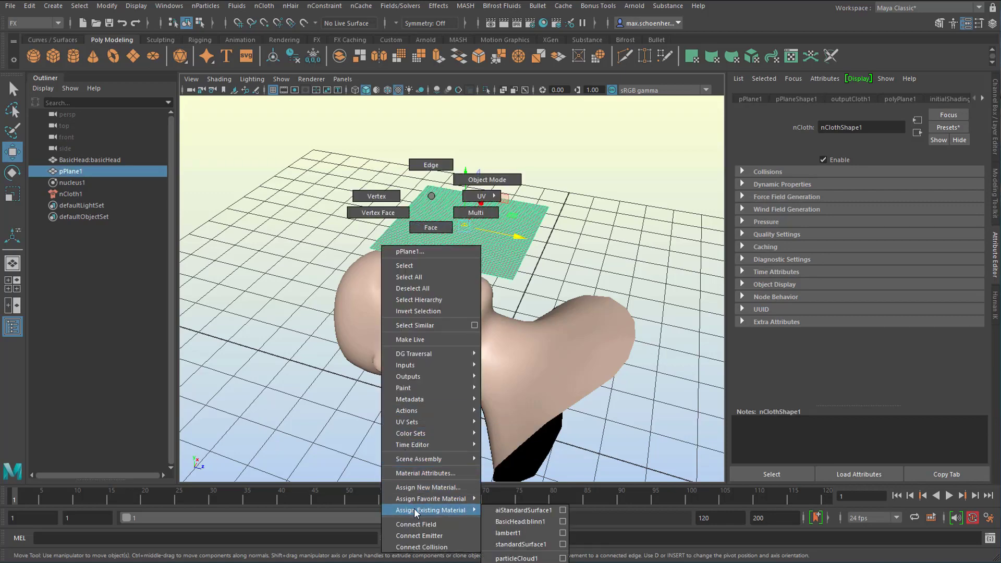
pyautogui.moveTo(215, 348); pyautogui.dragTo(562, 345, button='right')
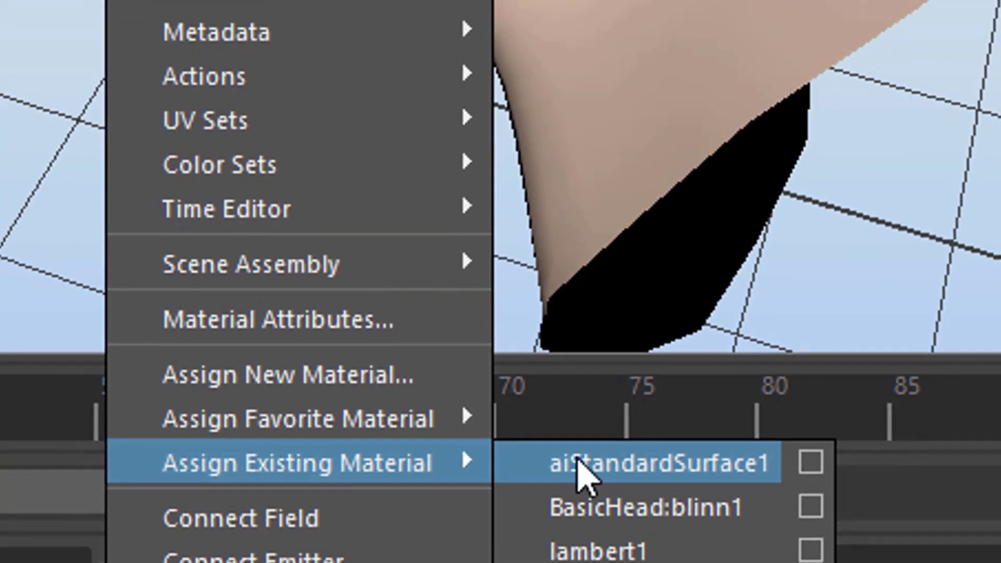
pyautogui.moveTo(579, 463); pyautogui.dragTo(580, 464, button='right')
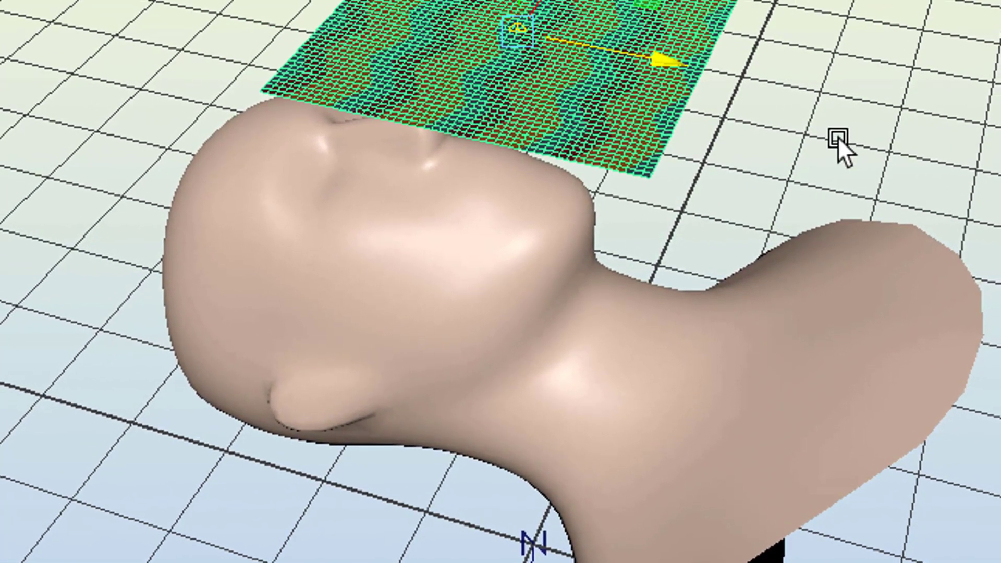
# Deselect, orbit to a side view of the zigzag-textured plane, and select the head.
pyautogui.click(840, 145)
pyautogui.keyDown('alt'); pyautogui.moveTo(830, 275); pyautogui.dragTo(817, 252); pyautogui.keyUp('alt')
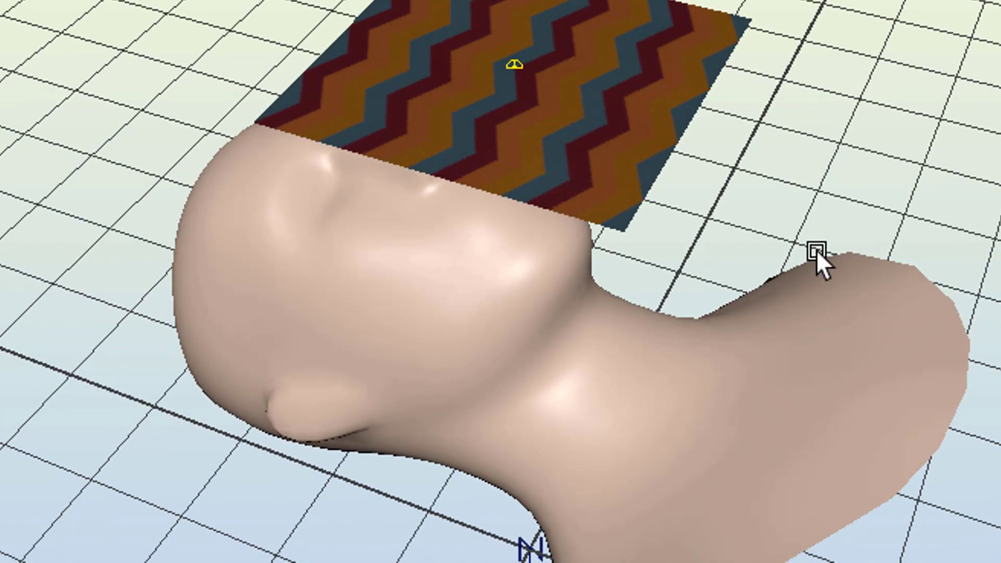
pyautogui.keyDown('alt'); pyautogui.moveTo(720, 224); pyautogui.dragTo(492, 463); pyautogui.keyUp('alt')
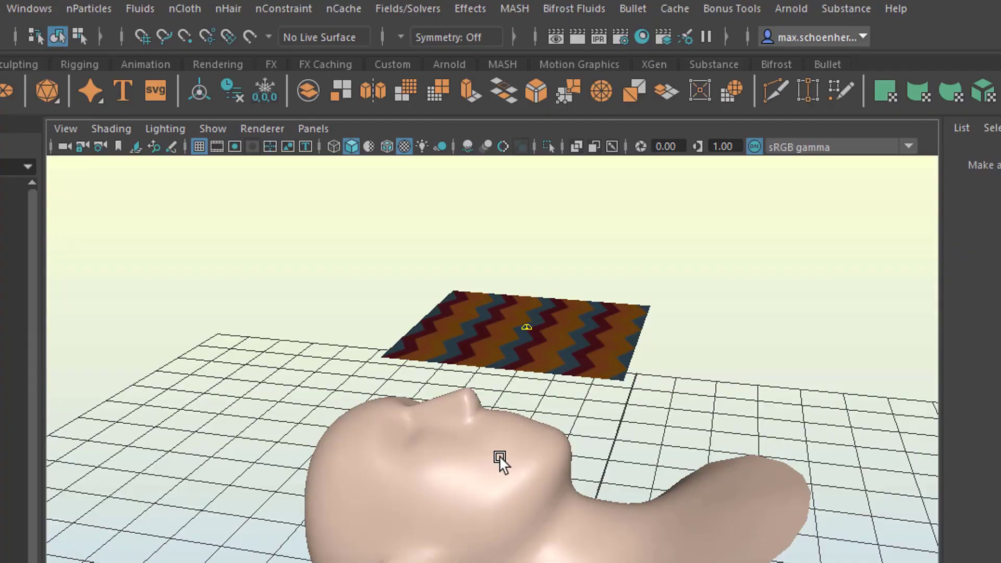
pyautogui.click(501, 461)
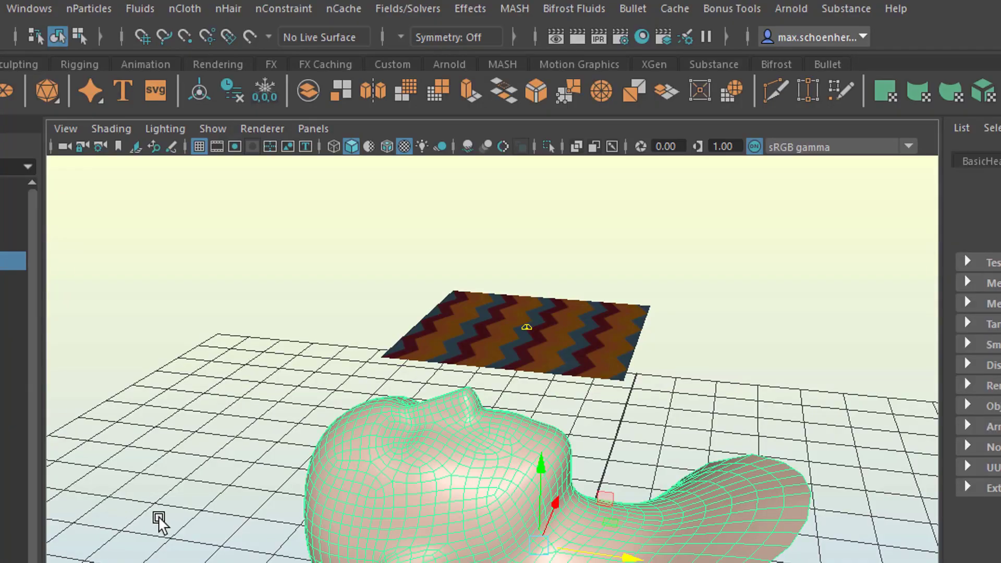
# Make the head a passive collider via nCloth > Create Passive Collider and briefly play the simulation.
pyautogui.click(199, 12)
pyautogui.click(533, 124)
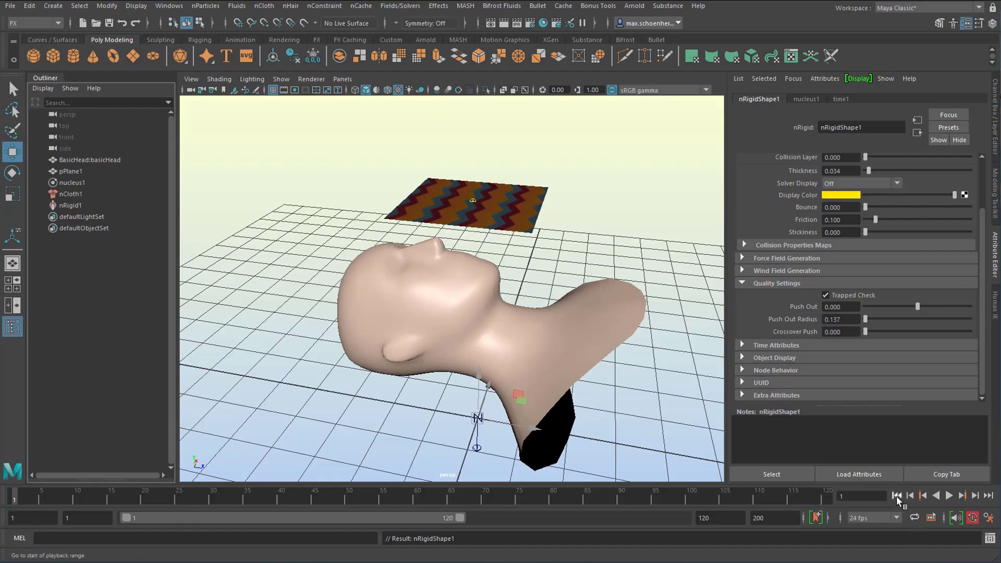
pyautogui.click(949, 496)
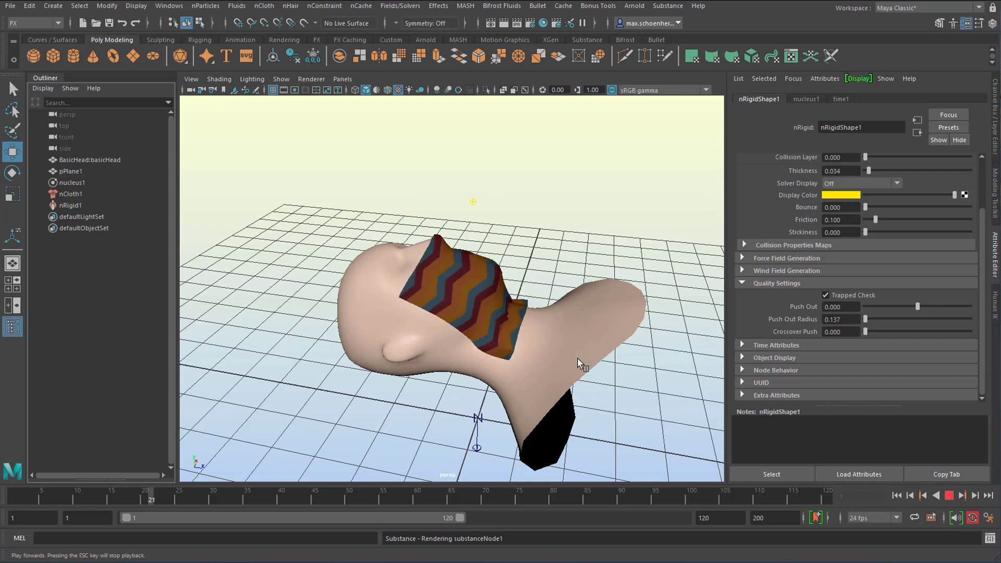
pyautogui.press('Escape')
# Replay and inspect the drape from a low side view, rewind, and show the nRigidShape1 collider settings.
pyautogui.keyDown('alt'); pyautogui.moveTo(654, 396); pyautogui.dragTo(599, 433); pyautogui.keyUp('alt')
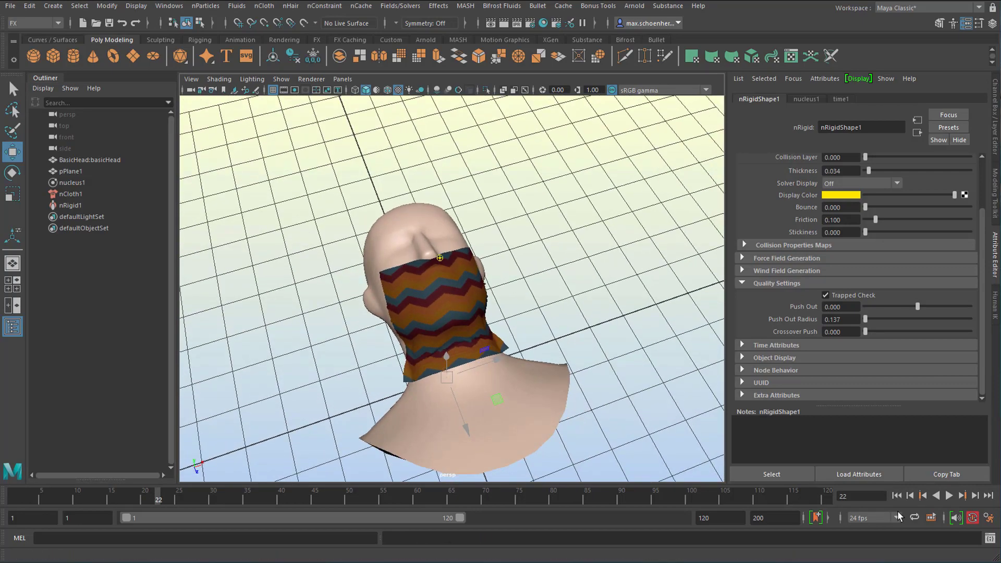
pyautogui.click(949, 496)
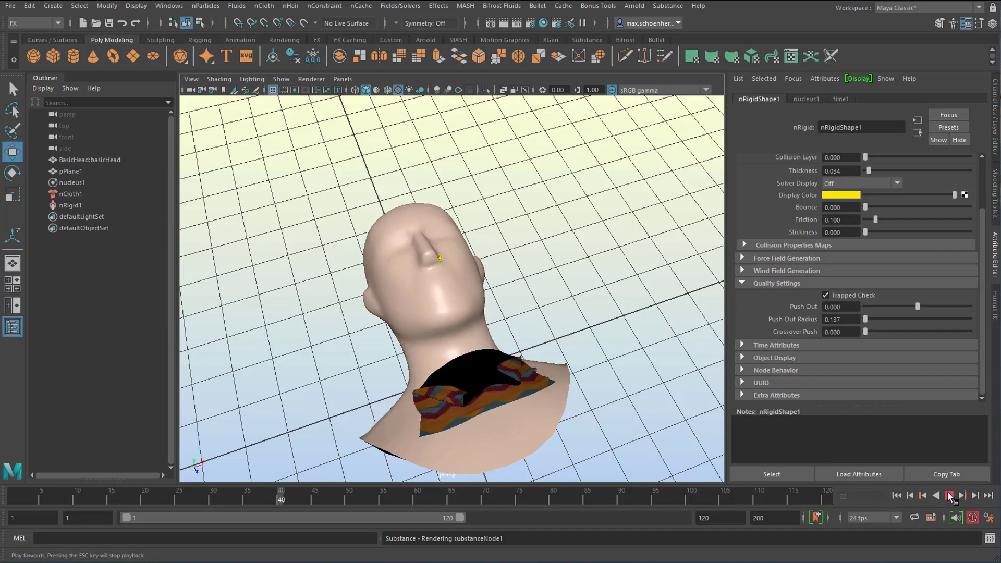
pyautogui.click(949, 495)
pyautogui.keyDown('alt'); pyautogui.moveTo(599, 323); pyautogui.dragTo(496, 380); pyautogui.keyUp('alt')
pyautogui.click(897, 495)
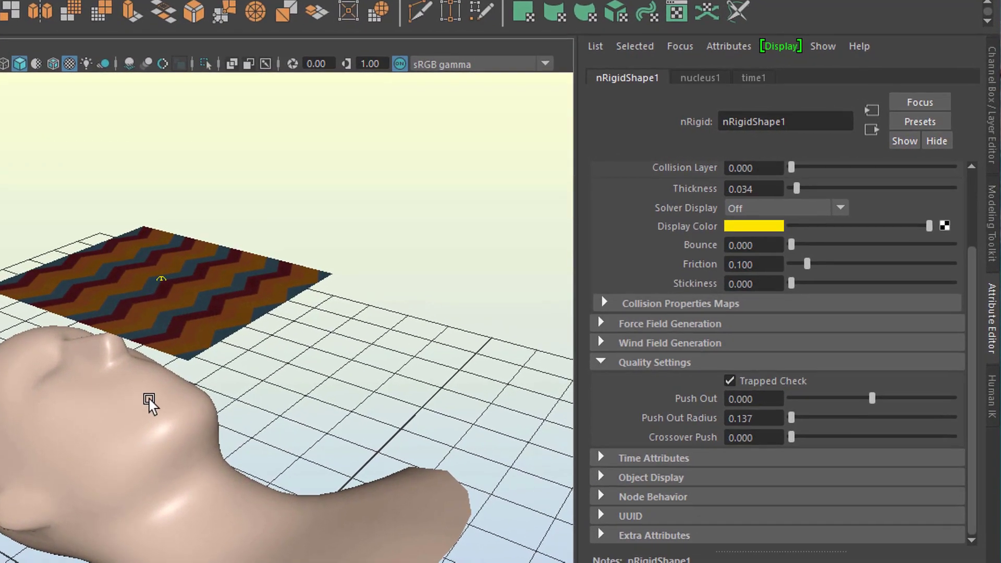
pyautogui.click(149, 402)
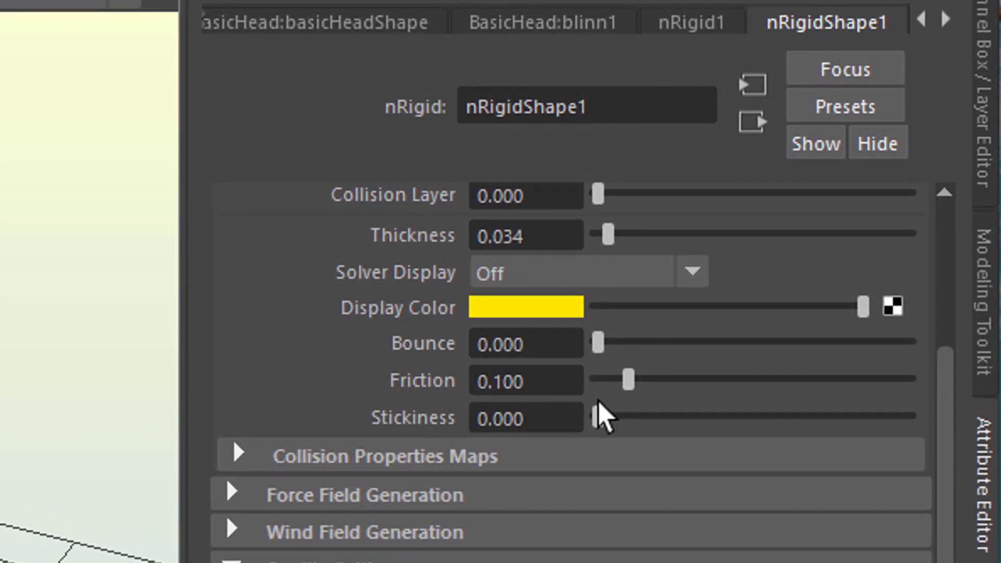
pyautogui.moveTo(599, 414); pyautogui.dragTo(984, 411)
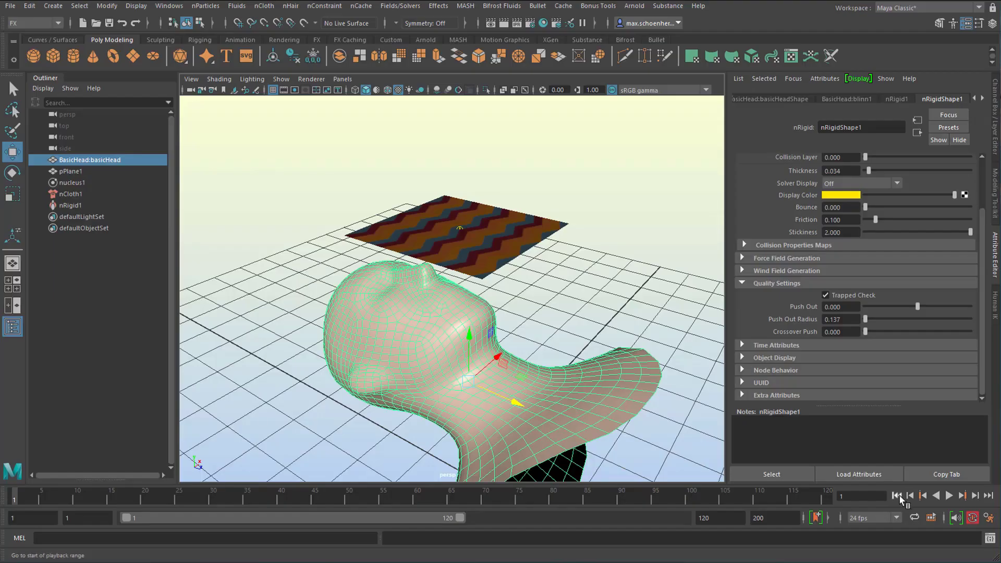
pyautogui.click(946, 495)
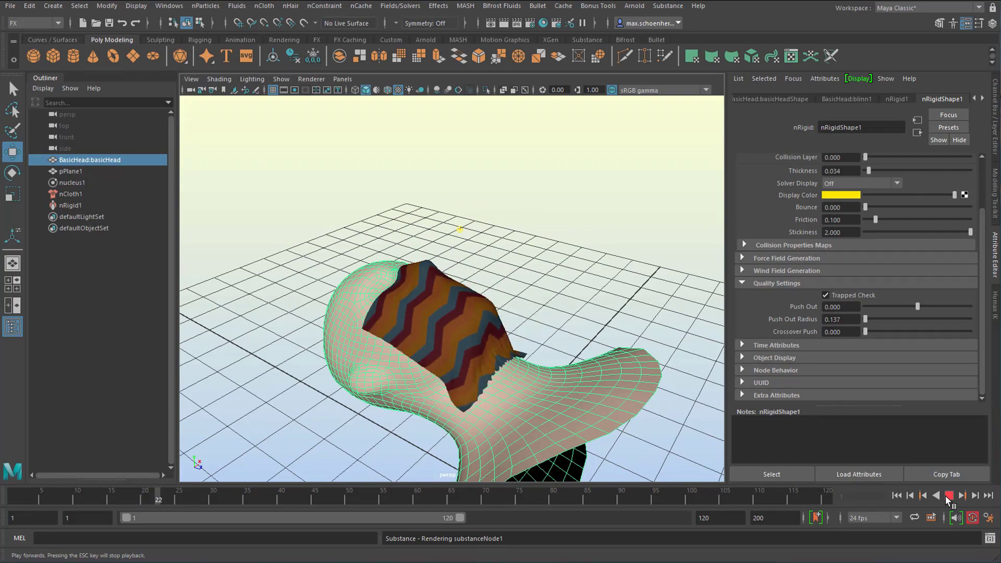
pyautogui.click(946, 495)
pyautogui.keyDown('alt'); pyautogui.moveTo(532, 346); pyautogui.dragTo(542, 315); pyautogui.keyUp('alt')
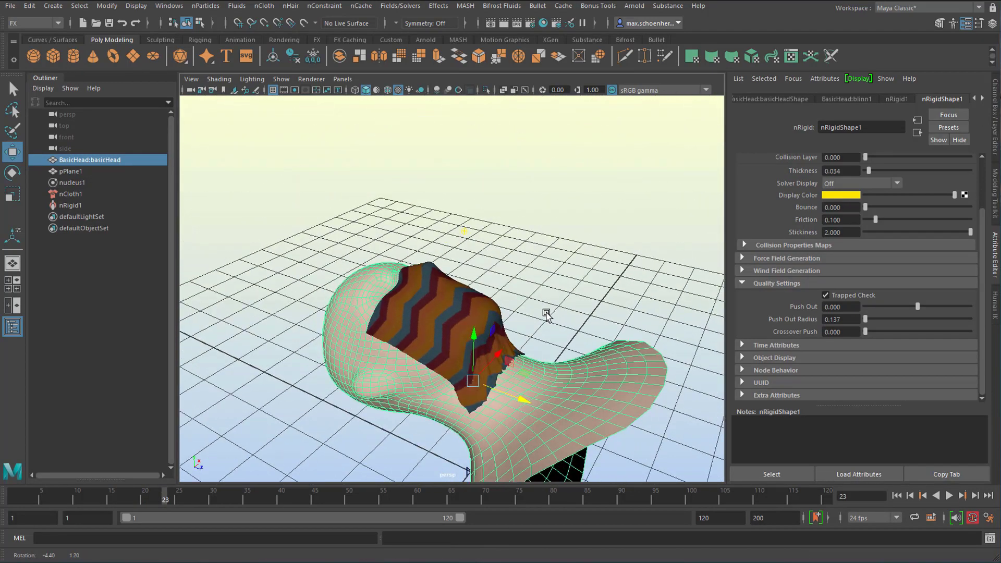
pyautogui.scroll(5, 542, 315)
pyautogui.scroll(-4, 486, 327)
pyautogui.keyDown('alt'); pyautogui.moveTo(486, 327); pyautogui.dragTo(458, 331); pyautogui.keyUp('alt')
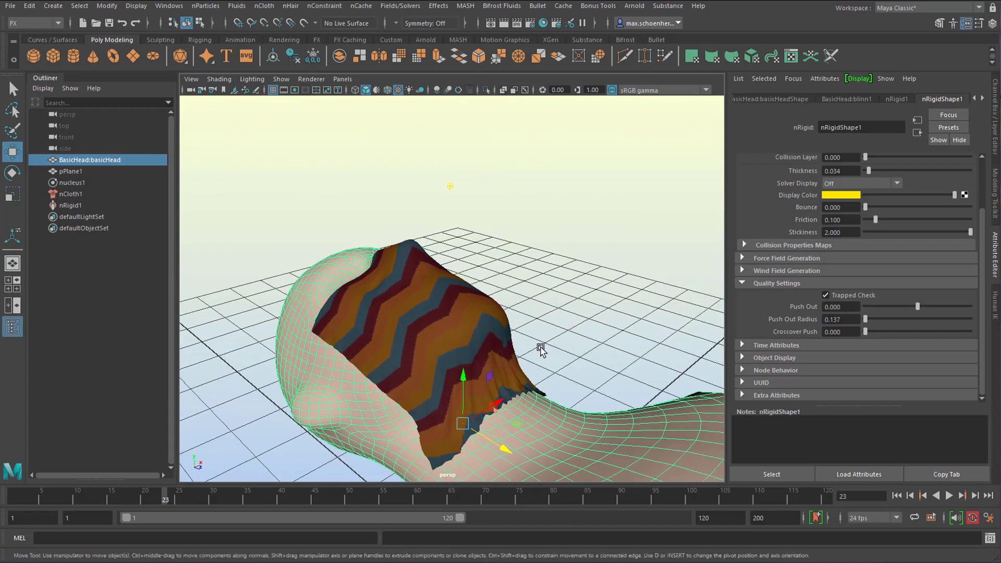
pyautogui.keyDown('alt'); pyautogui.moveTo(572, 359); pyautogui.dragTo(614, 363); pyautogui.keyUp('alt')
pyautogui.keyDown('alt'); pyautogui.moveTo(597, 366); pyautogui.dragTo(582, 334, button='middle'); pyautogui.keyUp('alt')
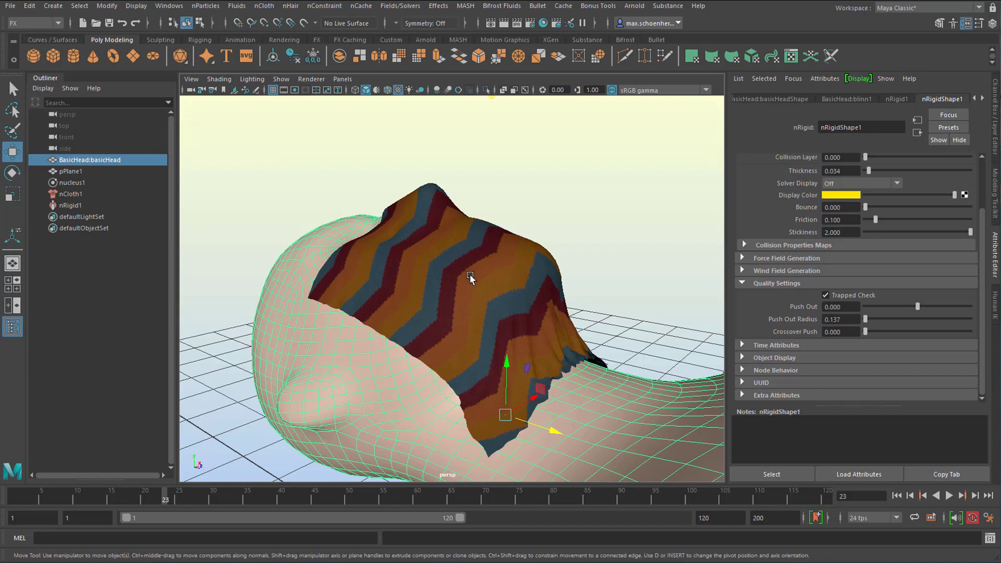
pyautogui.keyDown('alt'); pyautogui.moveTo(470, 275); pyautogui.dragTo(543, 252); pyautogui.keyUp('alt')
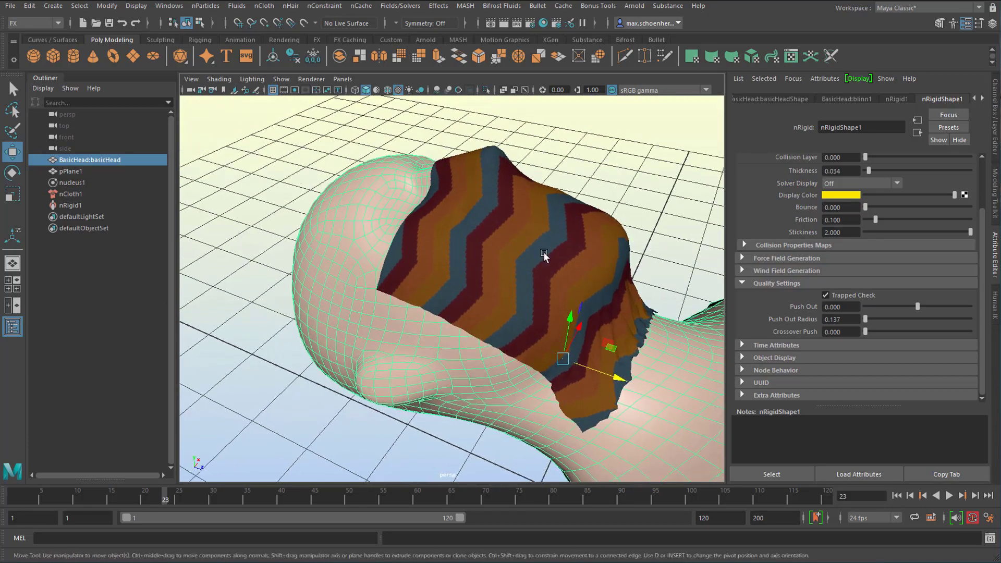
pyautogui.keyDown('alt'); pyautogui.moveTo(599, 293); pyautogui.dragTo(539, 308); pyautogui.keyUp('alt')
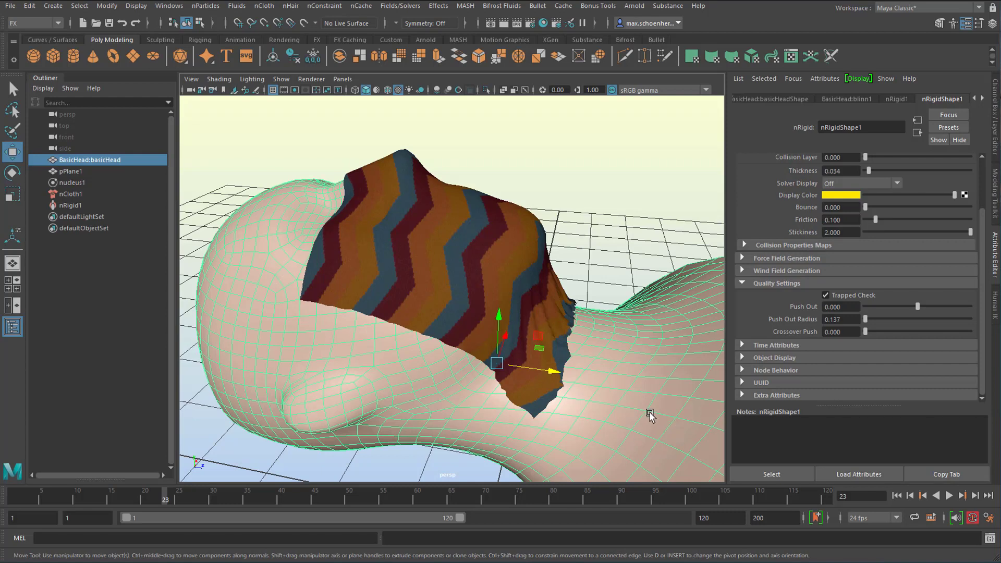
# Switch the menu set to Modeling and clear the selection.
pyautogui.click(58, 21)
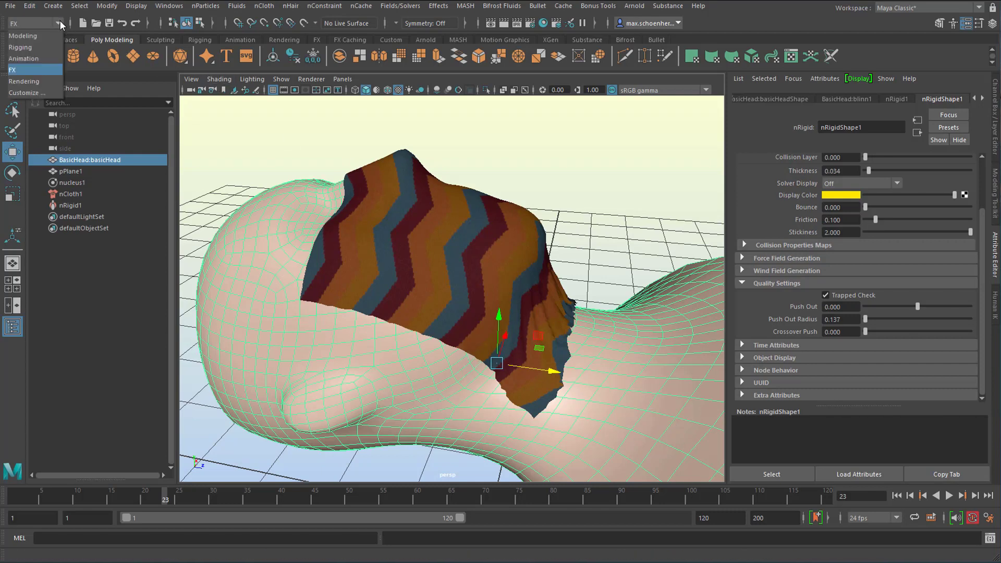
pyautogui.click(23, 35)
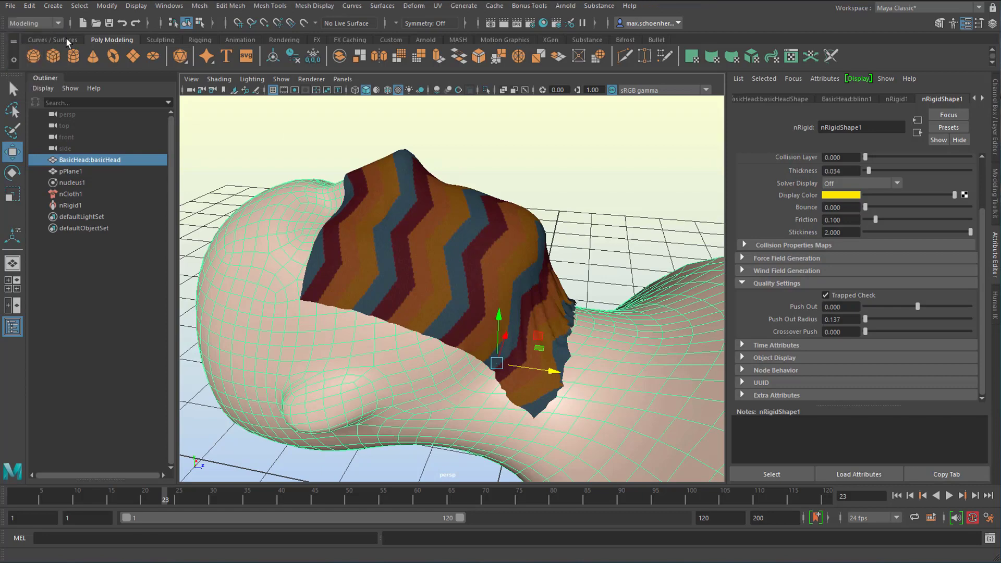
pyautogui.click(201, 6)
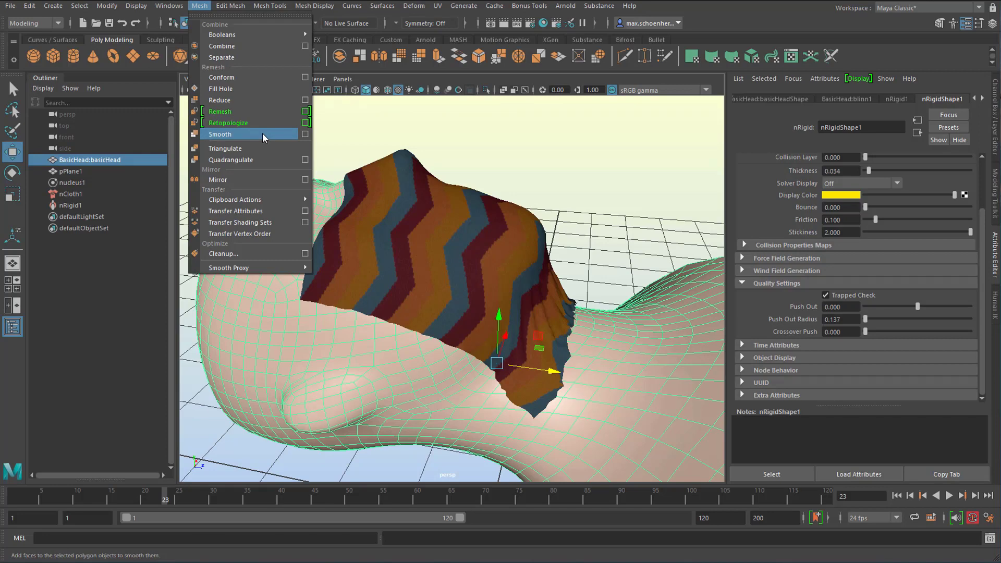
pyautogui.click(641, 265)
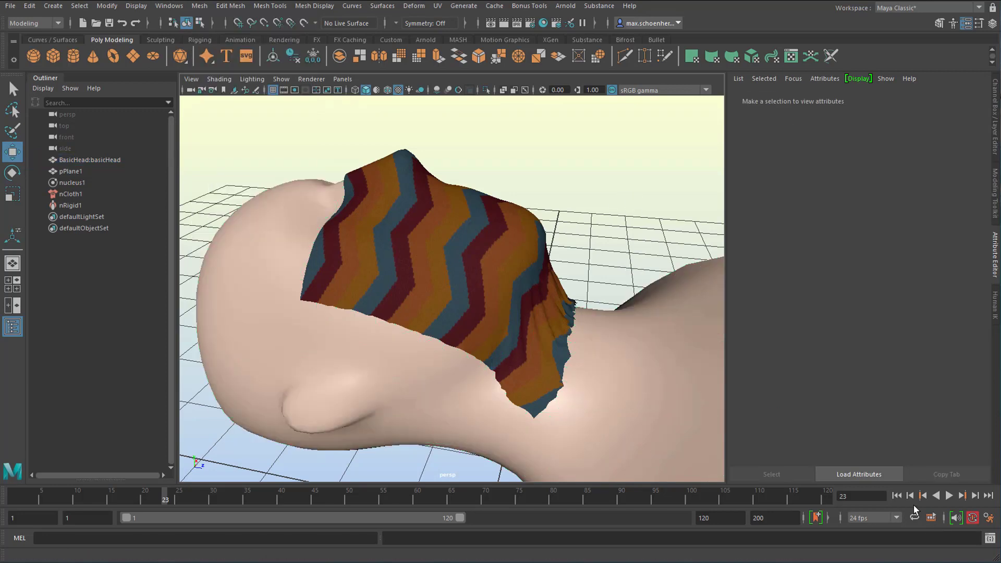
# Rewind to frame 1, replay the cloth simulation to frame 20, and select the head.
pyautogui.click(896, 496)
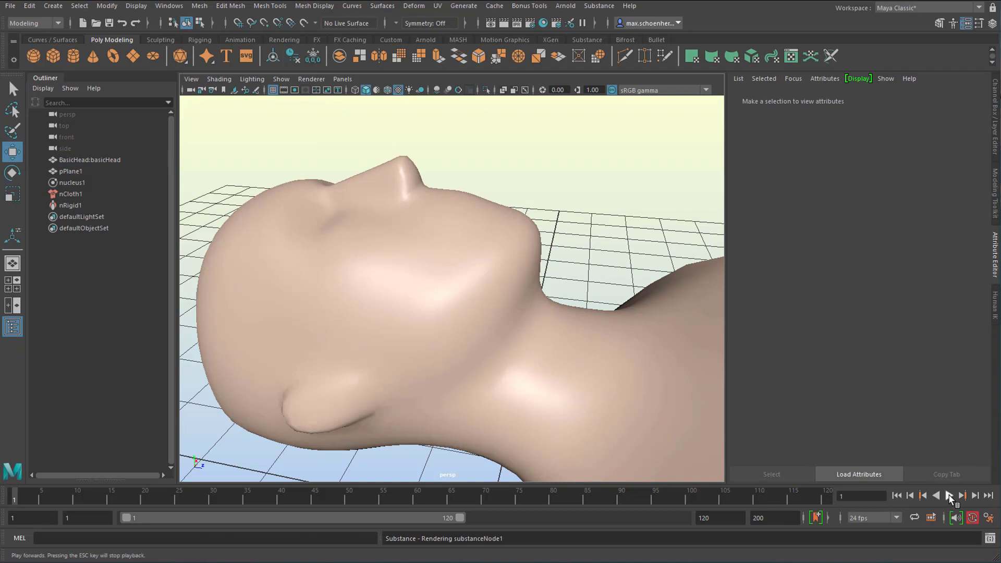
pyautogui.click(949, 495)
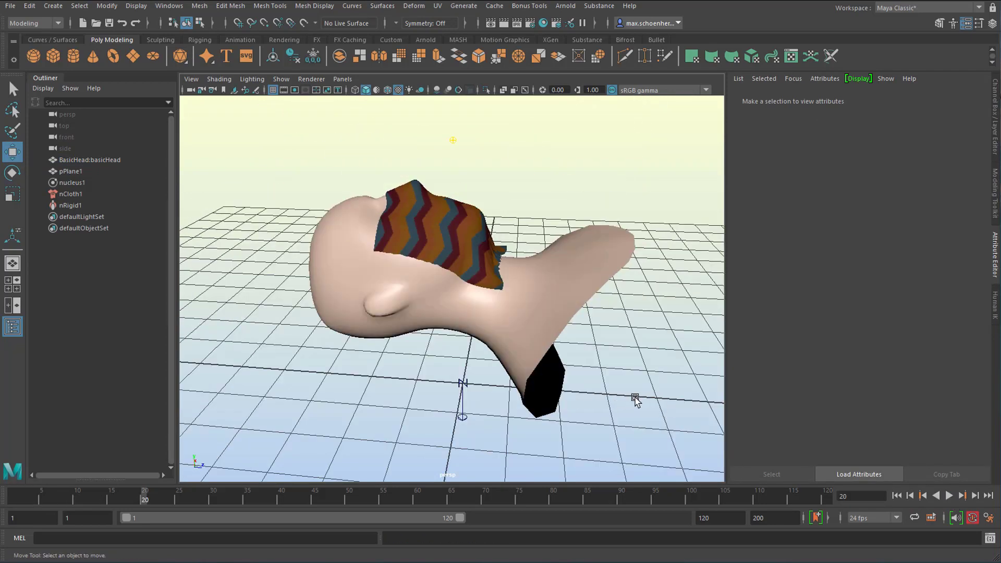
pyautogui.click(380, 278)
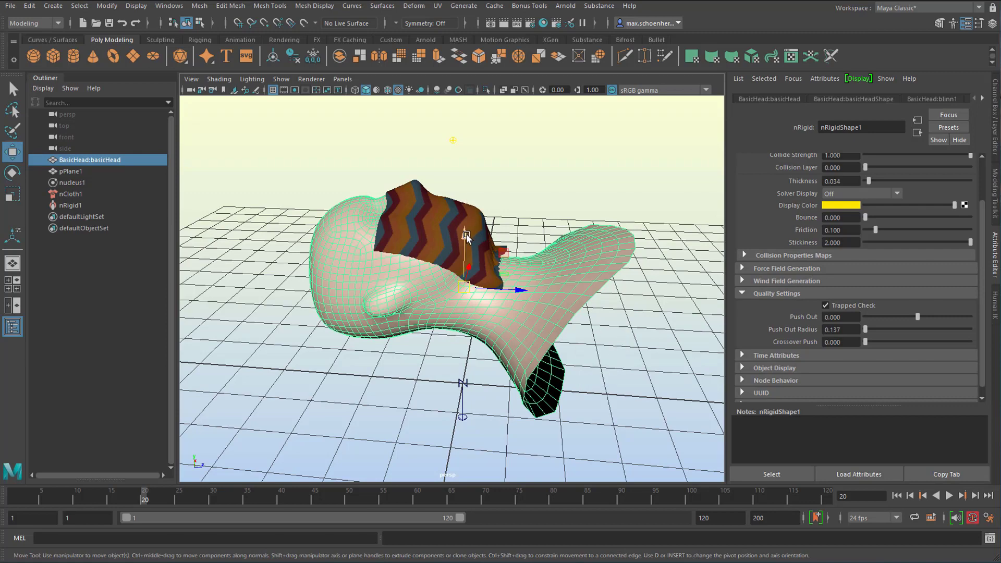
# Duplicate pPlane1 into pPlane2 with Ctrl+D, group it with the head as group1, and frame it.
pyautogui.click(417, 208)
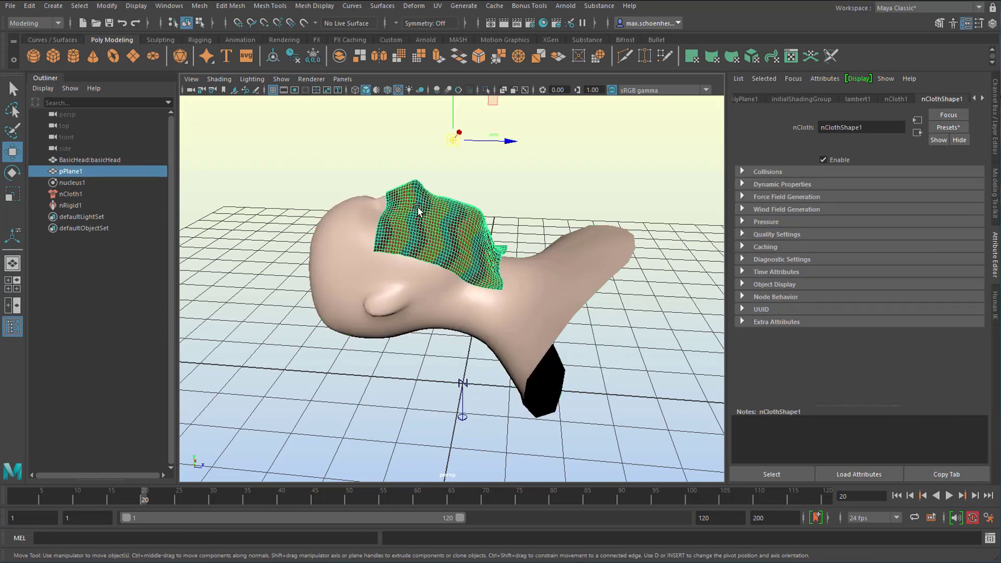
pyautogui.hotkey('ctrl', 'd')
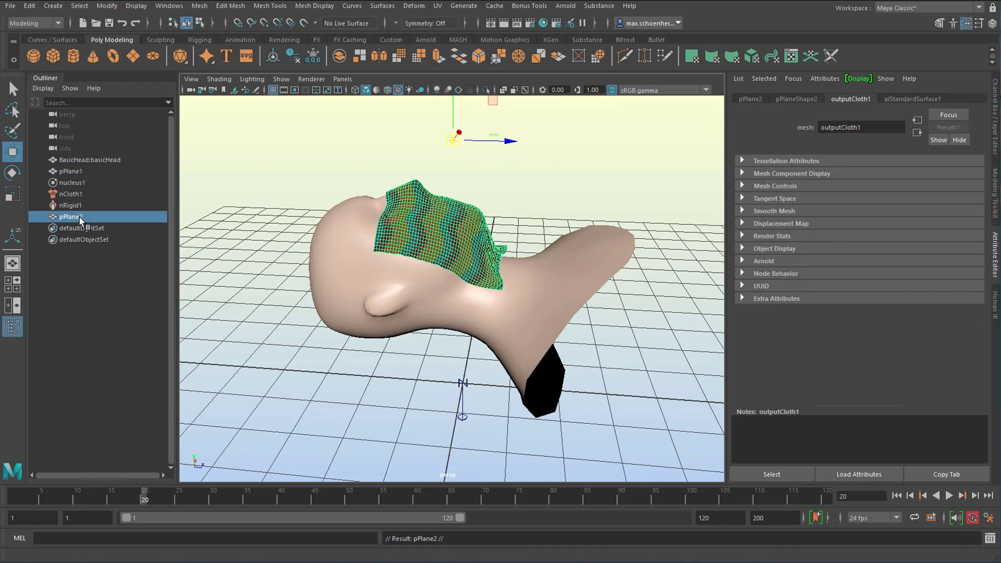
pyautogui.keyDown('shift'); pyautogui.click(366, 290); pyautogui.keyUp('shift')
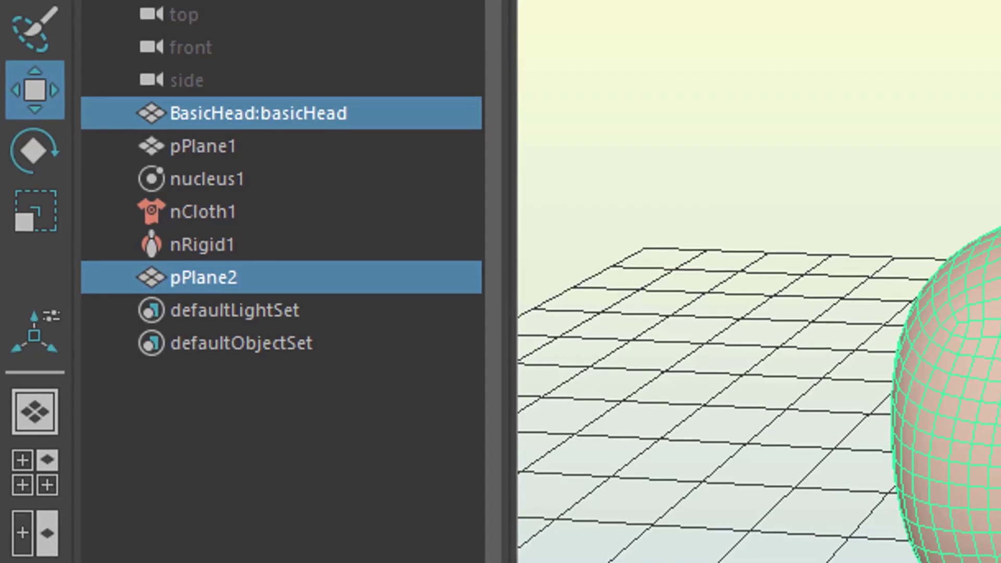
pyautogui.hotkey('ctrl', 'g')
pyautogui.press('f')
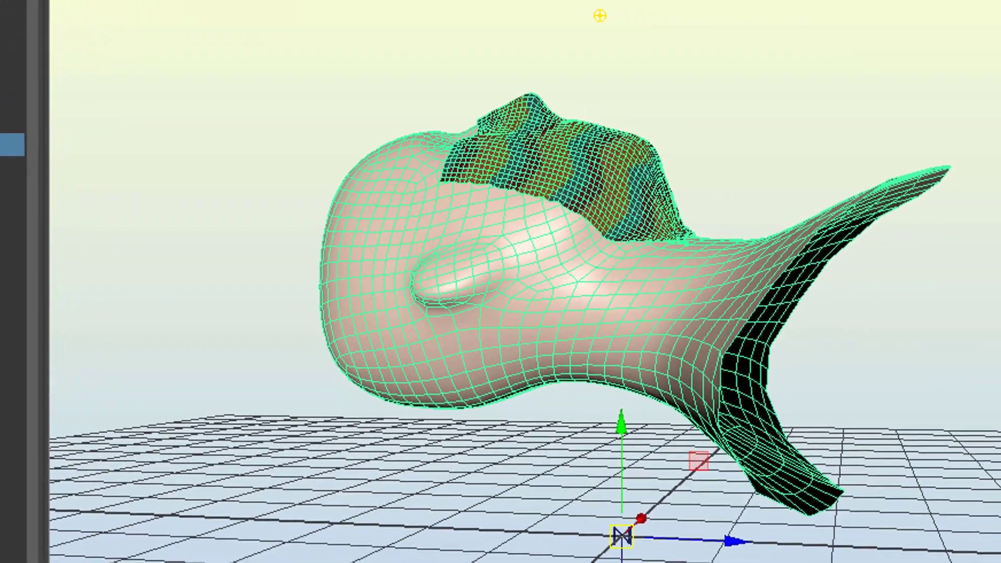
# Rotate group1 upright so the cloth copy covers the nose and mouth, then view from the front.
pyautogui.press('e')
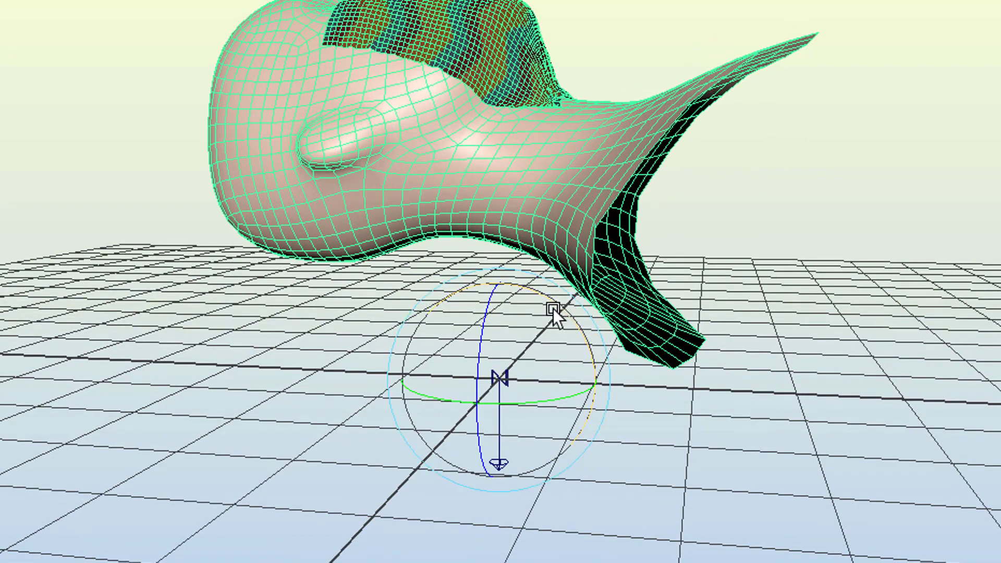
pyautogui.moveTo(552, 308); pyautogui.dragTo(593, 396)
pyautogui.moveTo(605, 432); pyautogui.dragTo(637, 496)
pyautogui.hotkey('ctrl', 'z')
pyautogui.press('f')
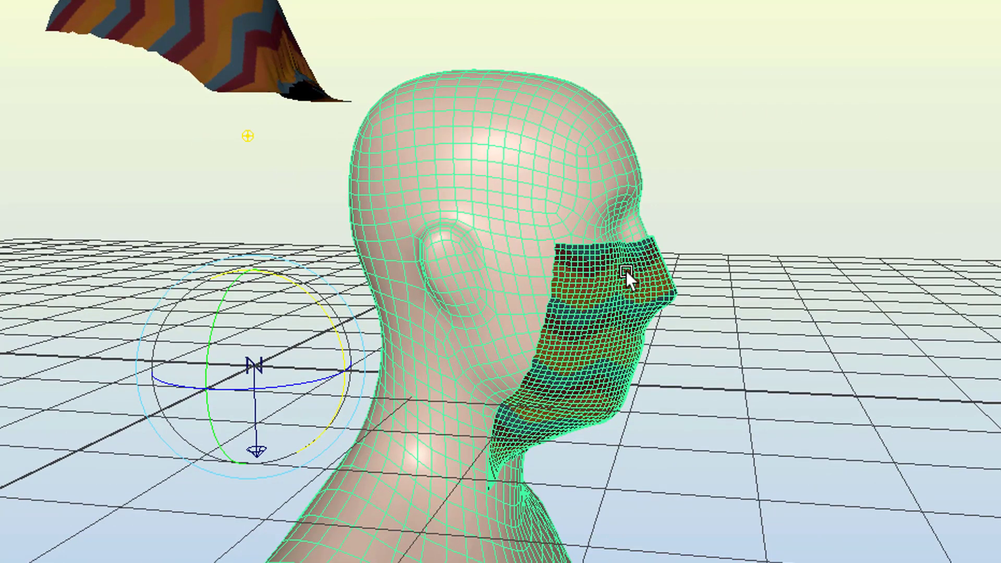
pyautogui.click(731, 334)
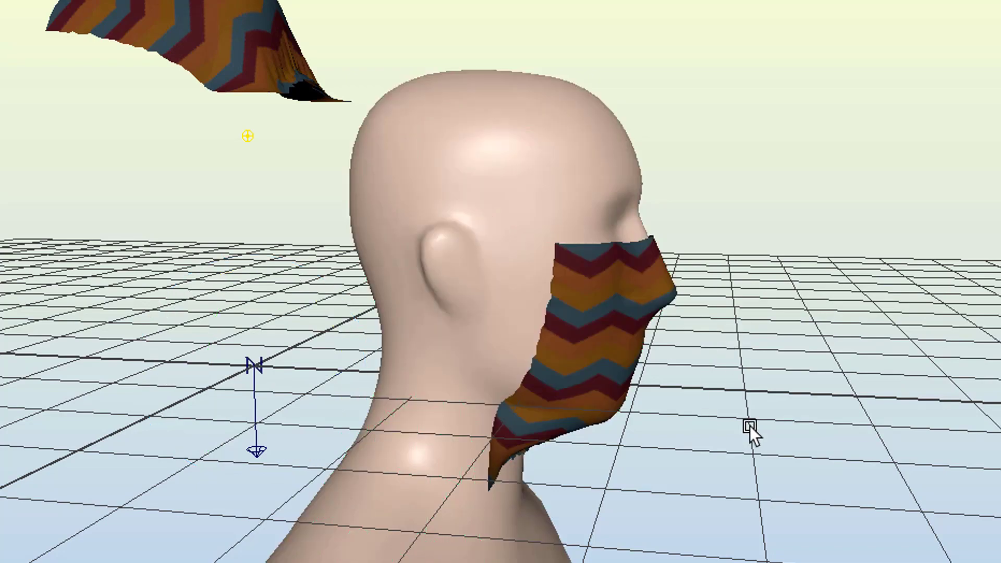
pyautogui.keyDown('alt'); pyautogui.moveTo(750, 427); pyautogui.dragTo(618, 418); pyautogui.keyUp('alt')
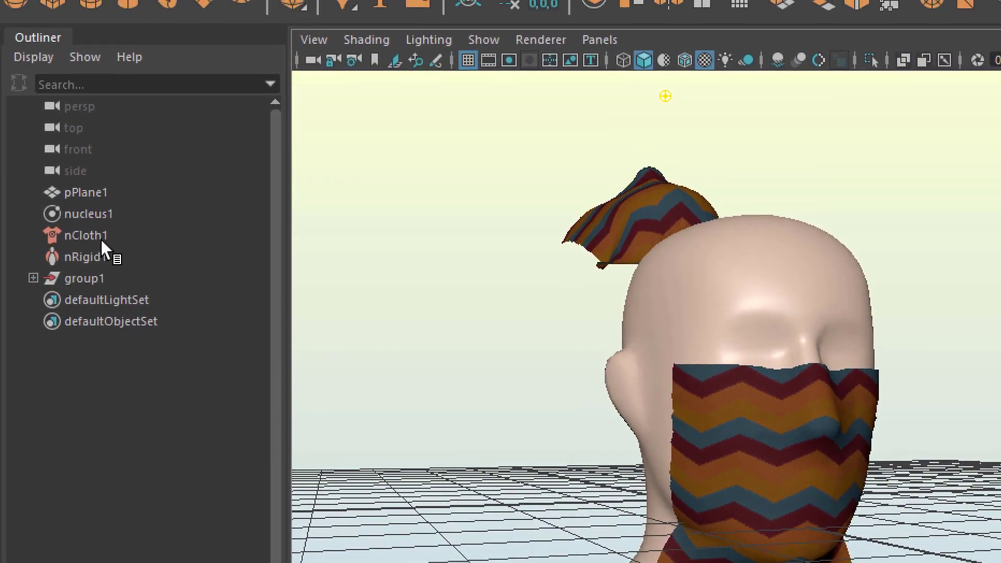
# Delete nCloth1, nRigid1, nucleus1 and pPlane1 in the Outliner, then orbit the masked head.
pyautogui.click(56, 214)
pyautogui.keyDown('ctrl'); pyautogui.click(89, 258); pyautogui.keyUp('ctrl')
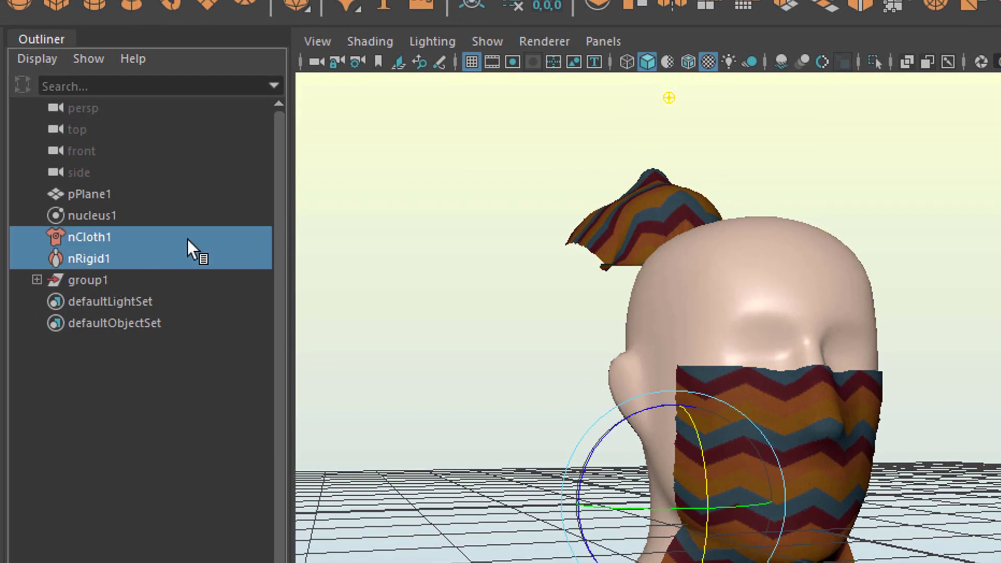
pyautogui.keyDown('ctrl'); pyautogui.click(109, 217); pyautogui.keyUp('ctrl')
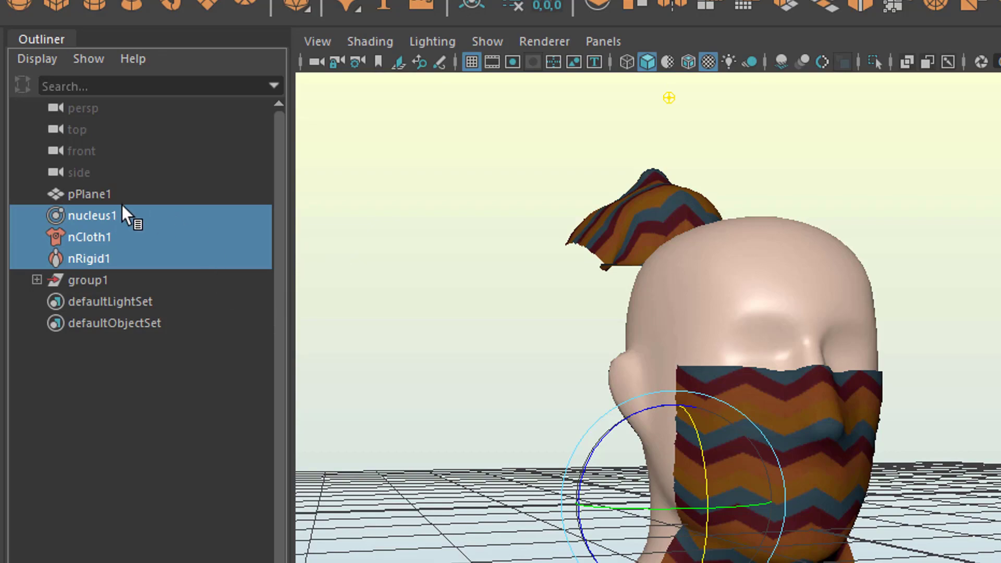
pyautogui.keyDown('ctrl'); pyautogui.click(114, 189); pyautogui.keyUp('ctrl')
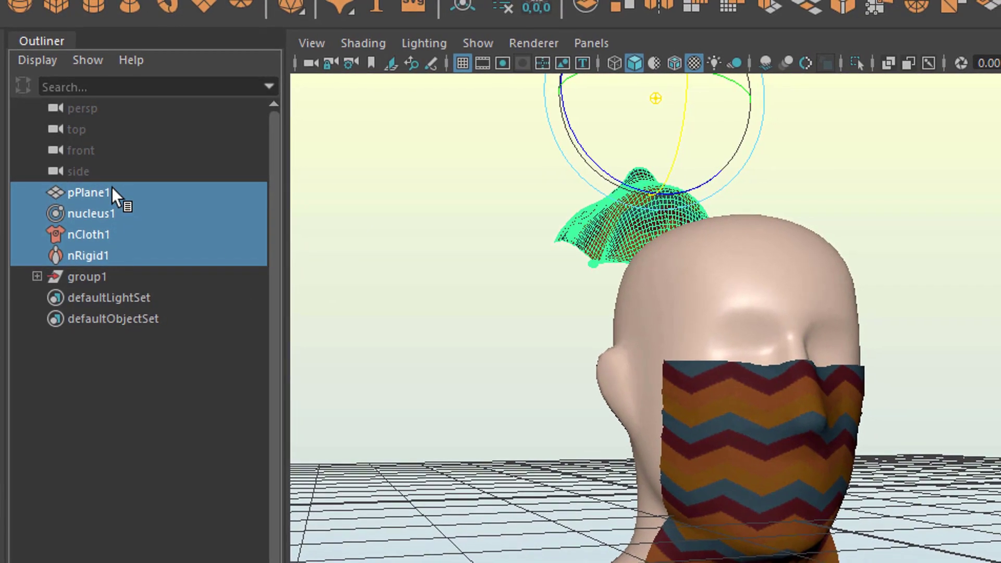
pyautogui.press('Delete')
pyautogui.keyDown('alt'); pyautogui.moveTo(824, 423); pyautogui.dragTo(847, 420); pyautogui.keyUp('alt')
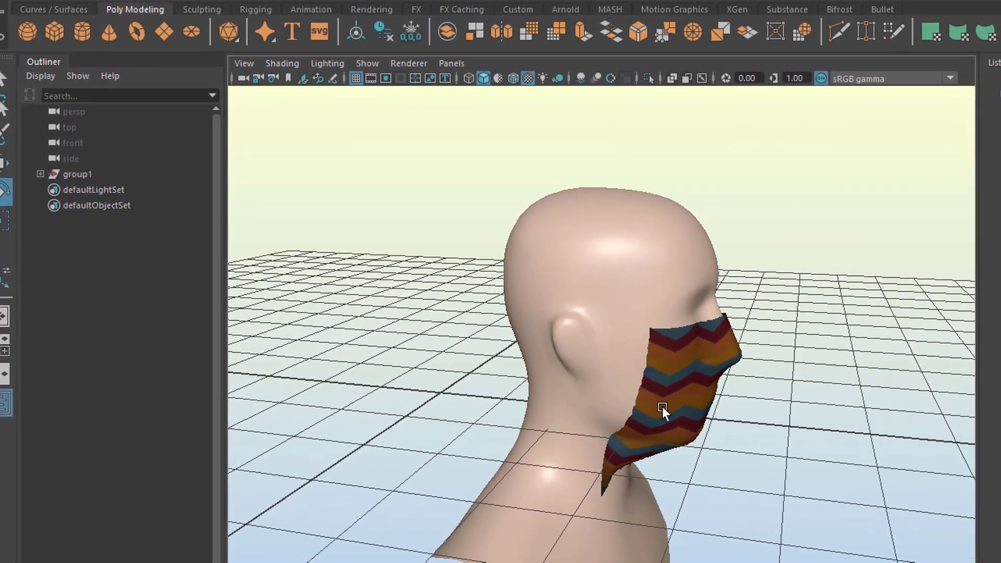
pyautogui.keyDown('alt'); pyautogui.moveTo(747, 461); pyautogui.dragTo(613, 443); pyautogui.keyUp('alt')
pyautogui.scroll(5, 773, 440)
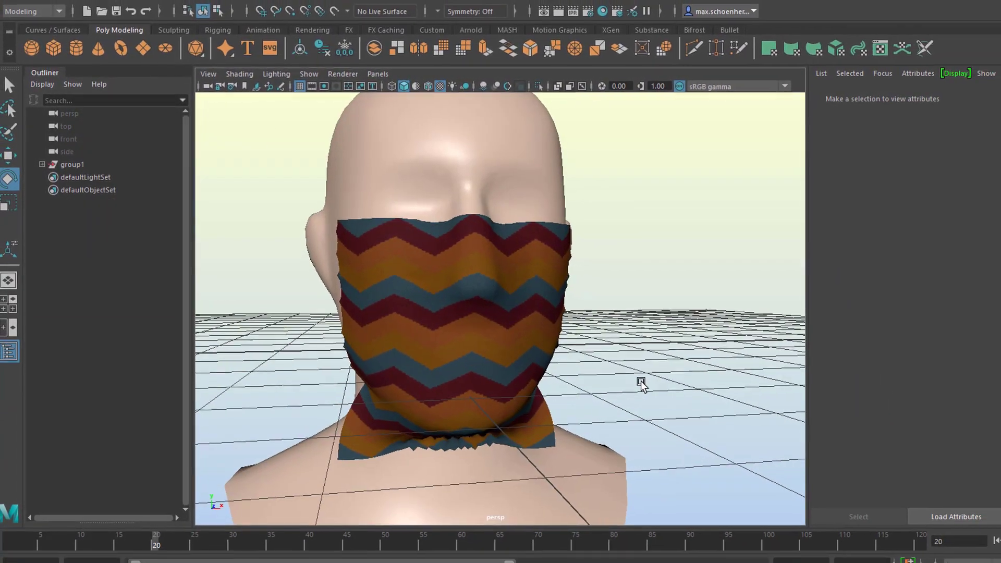
pyautogui.keyDown('alt'); pyautogui.moveTo(641, 384); pyautogui.dragTo(626, 399); pyautogui.keyUp('alt')
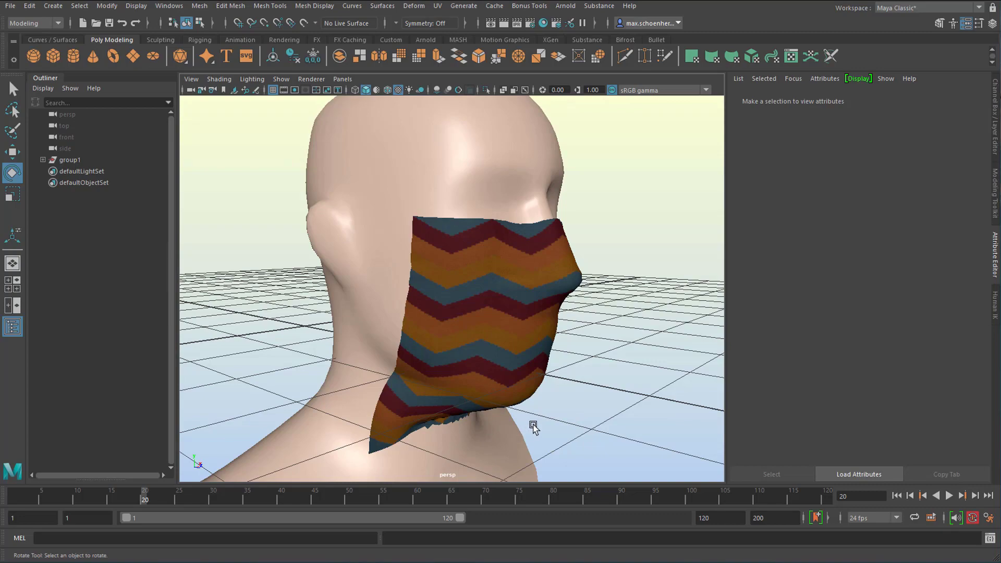
pyautogui.scroll(-5, 533, 426)
pyautogui.keyDown('alt'); pyautogui.moveTo(505, 417); pyautogui.dragTo(491, 397); pyautogui.keyUp('alt')
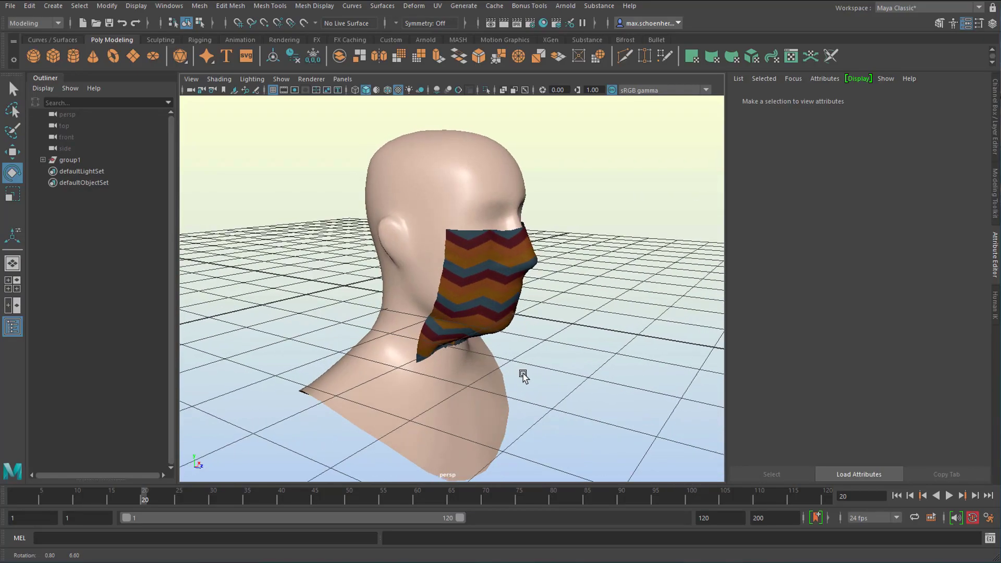
pyautogui.keyDown('alt'); pyautogui.moveTo(523, 376); pyautogui.dragTo(496, 413); pyautogui.keyUp('alt')
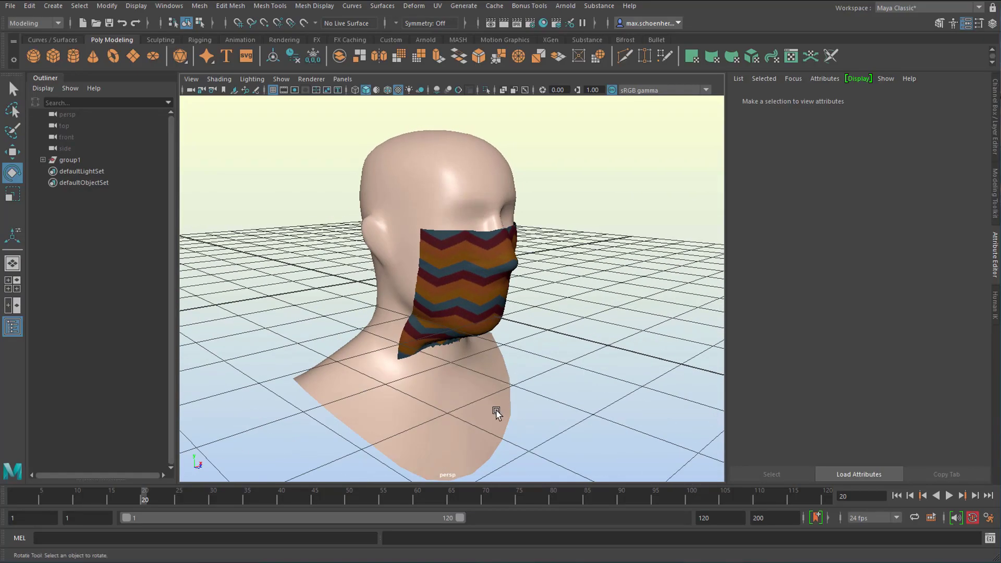